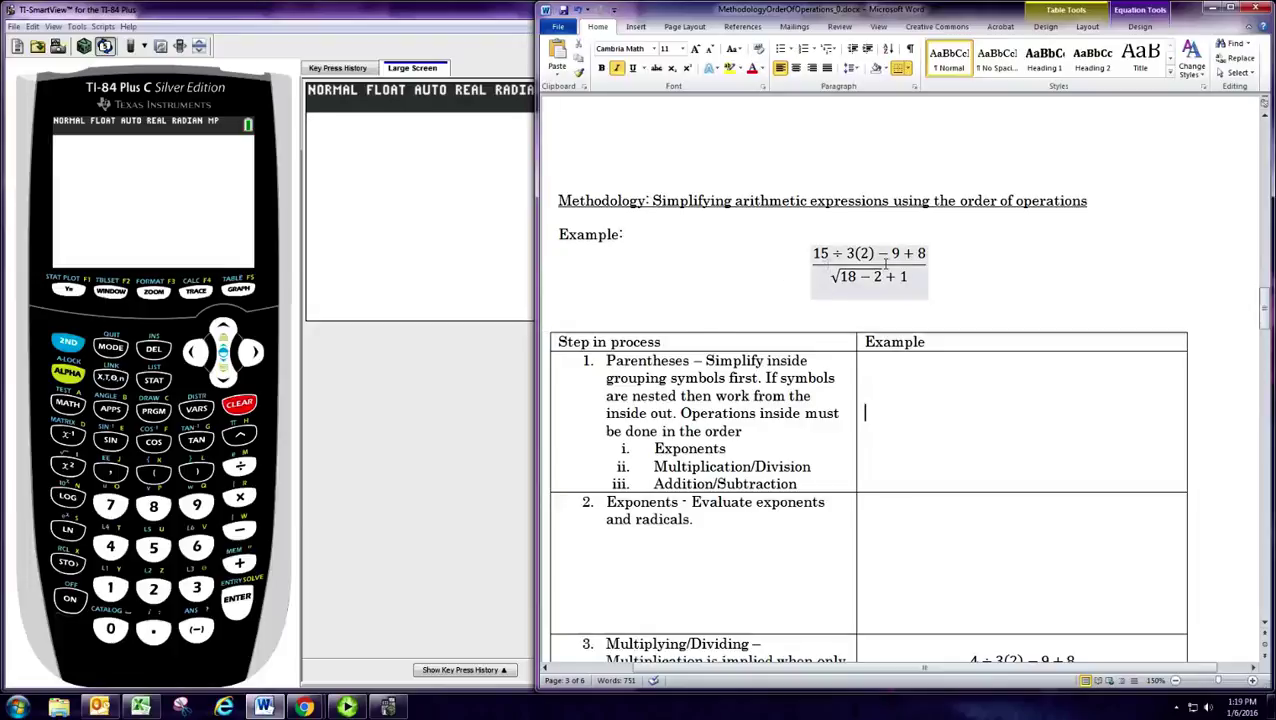
Select the whole example fraction above the table and move into row 1's Example cell
{"action": "left_click", "coordinate": [810, 255]}
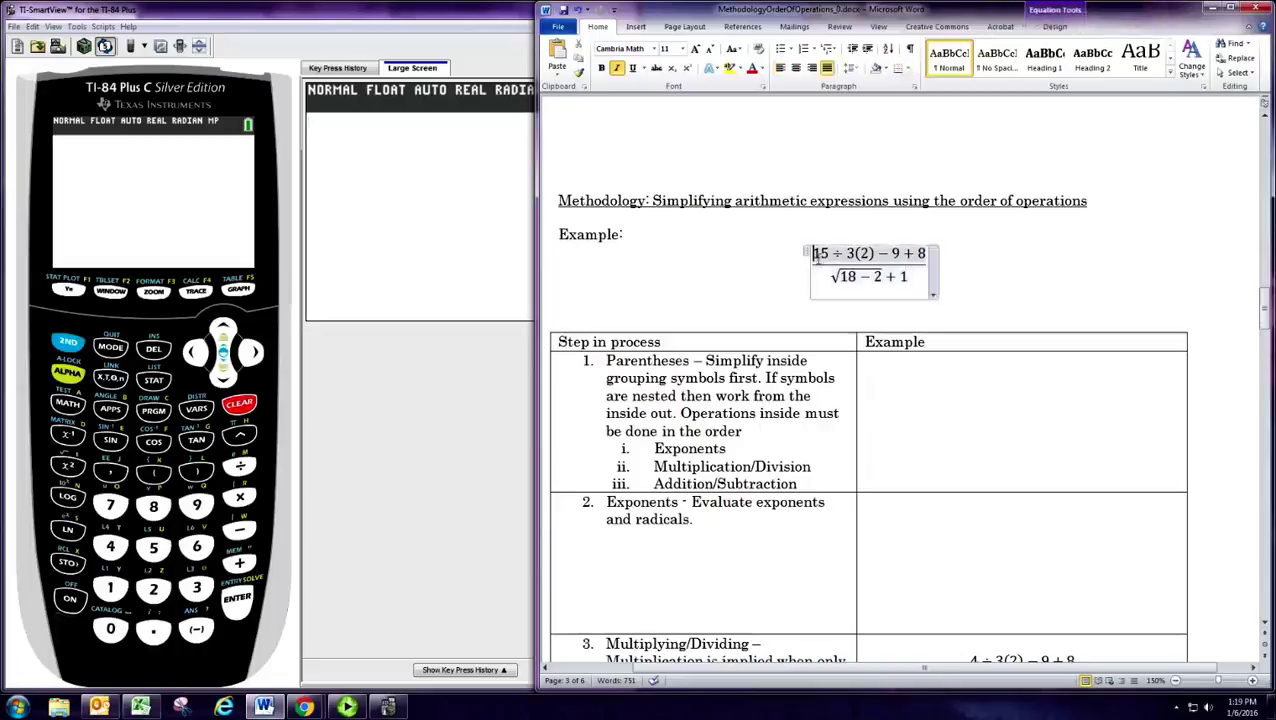
{"action": "left_click", "coordinate": [808, 255]}
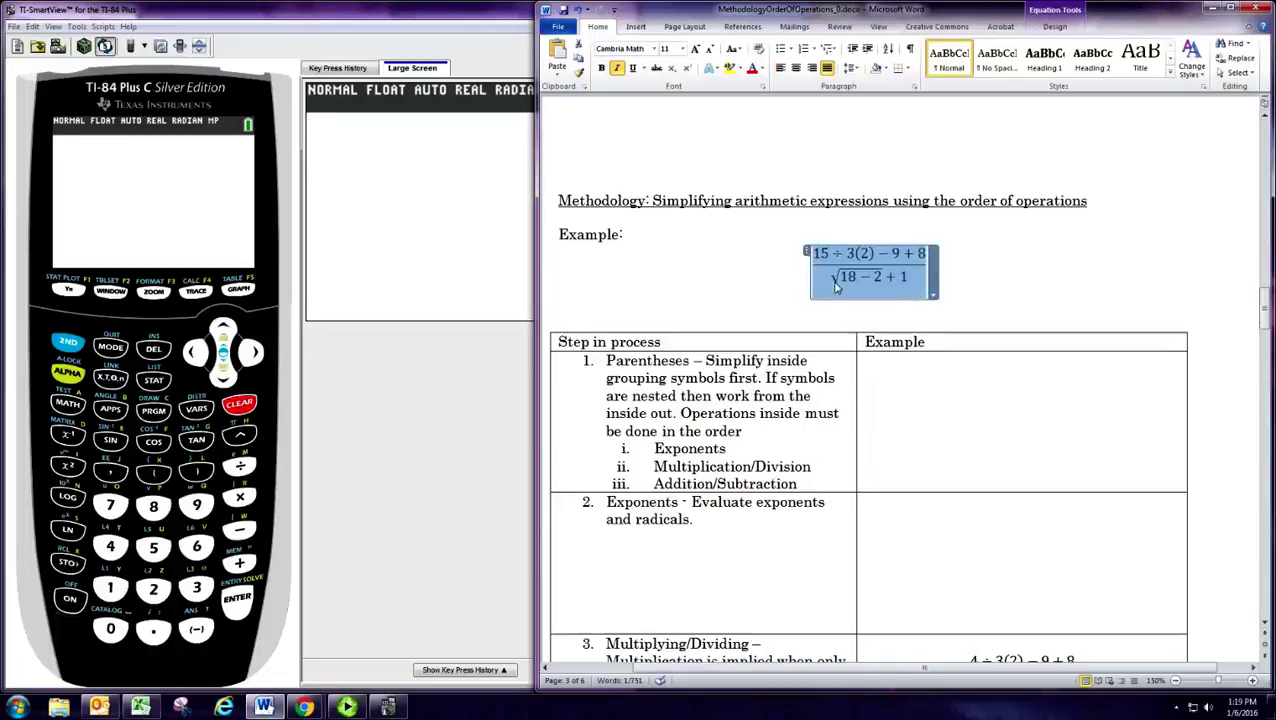
{"action": "left_click", "coordinate": [920, 386]}
Paste the fraction into row 1 and bracket its numerator, denominator and 18 − 2
{"action": "key", "text": "ctrl+v"}
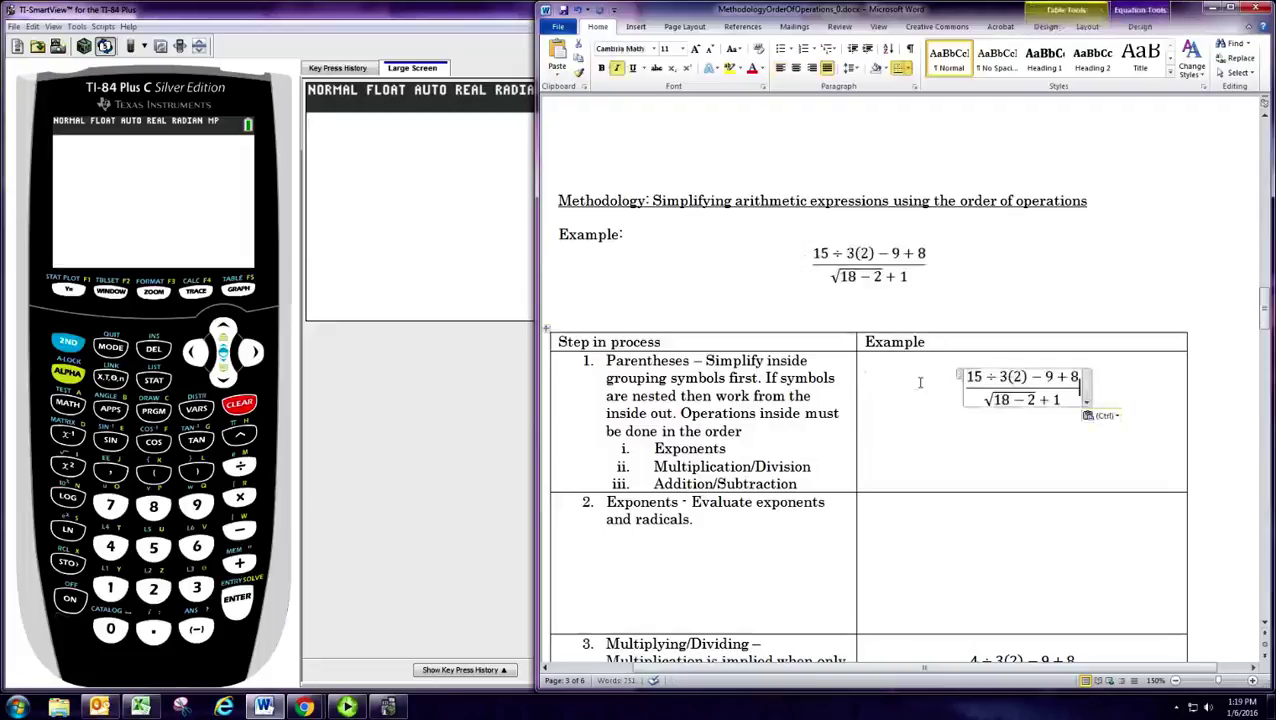
{"action": "left_click_drag", "start_coordinate": [968, 377], "coordinate": [1078, 378]}
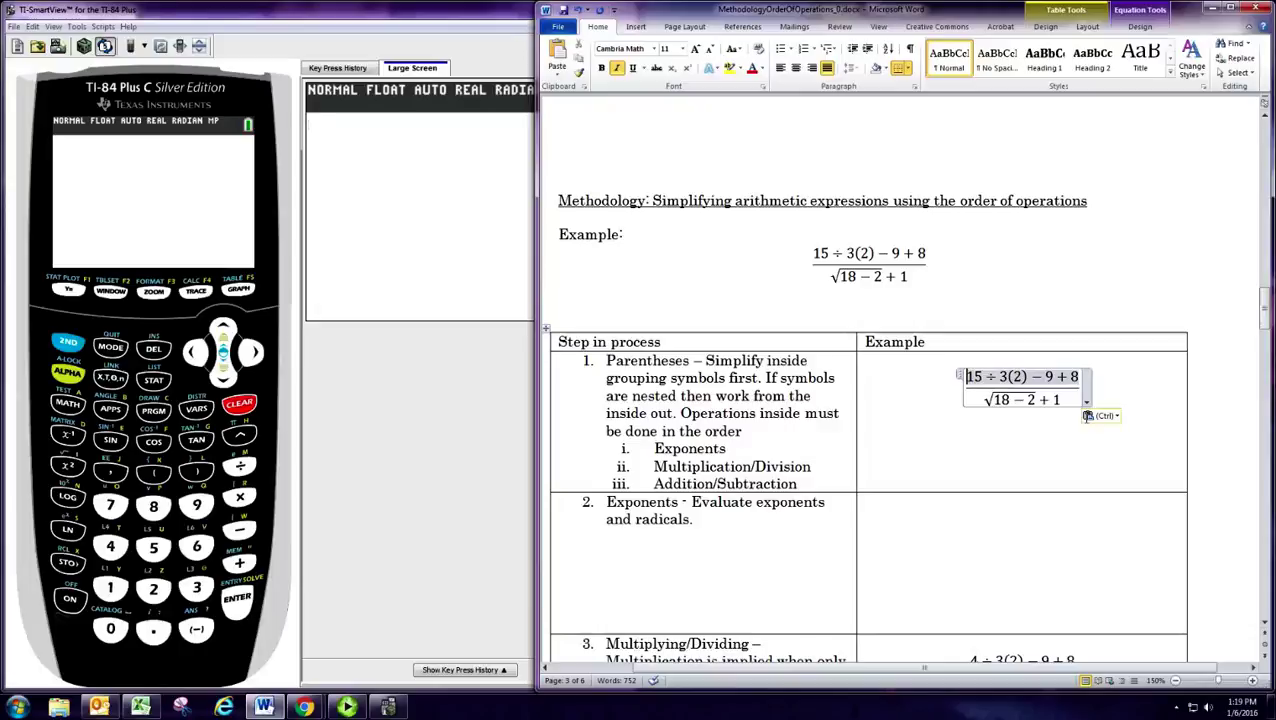
{"action": "type", "text": "("}
{"action": "key", "text": "End"}
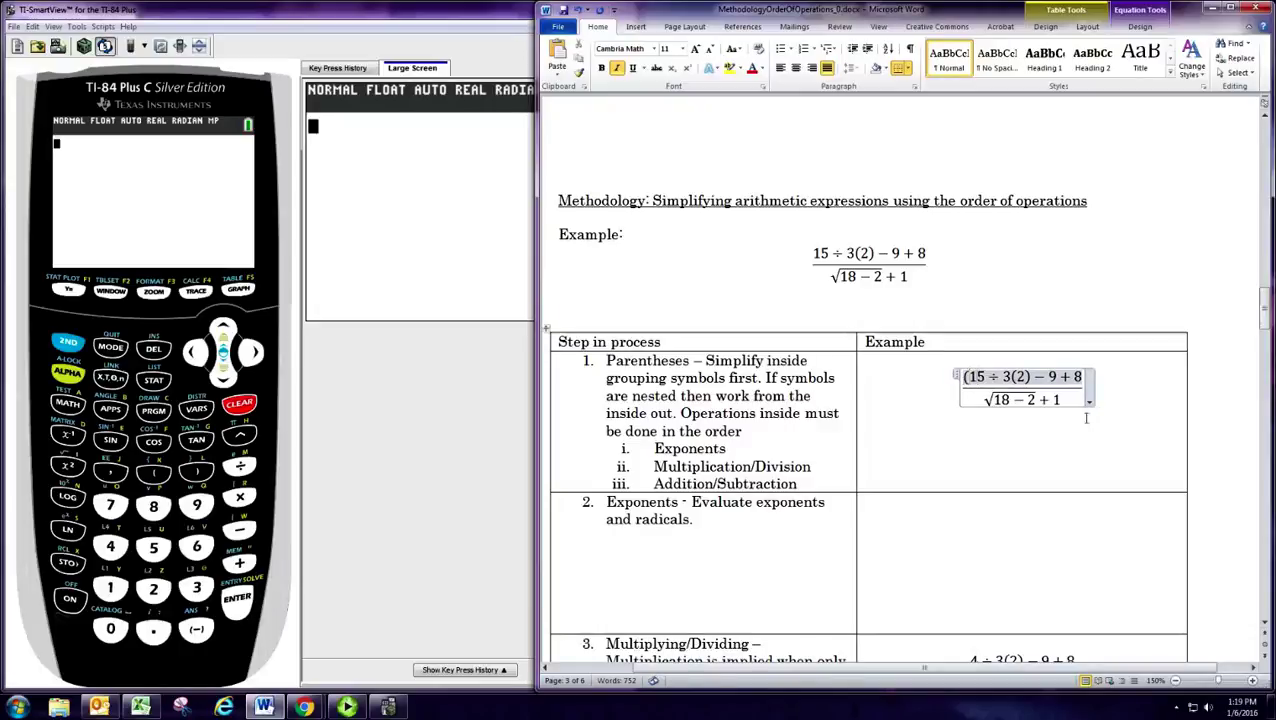
{"action": "type", "text": ")"}
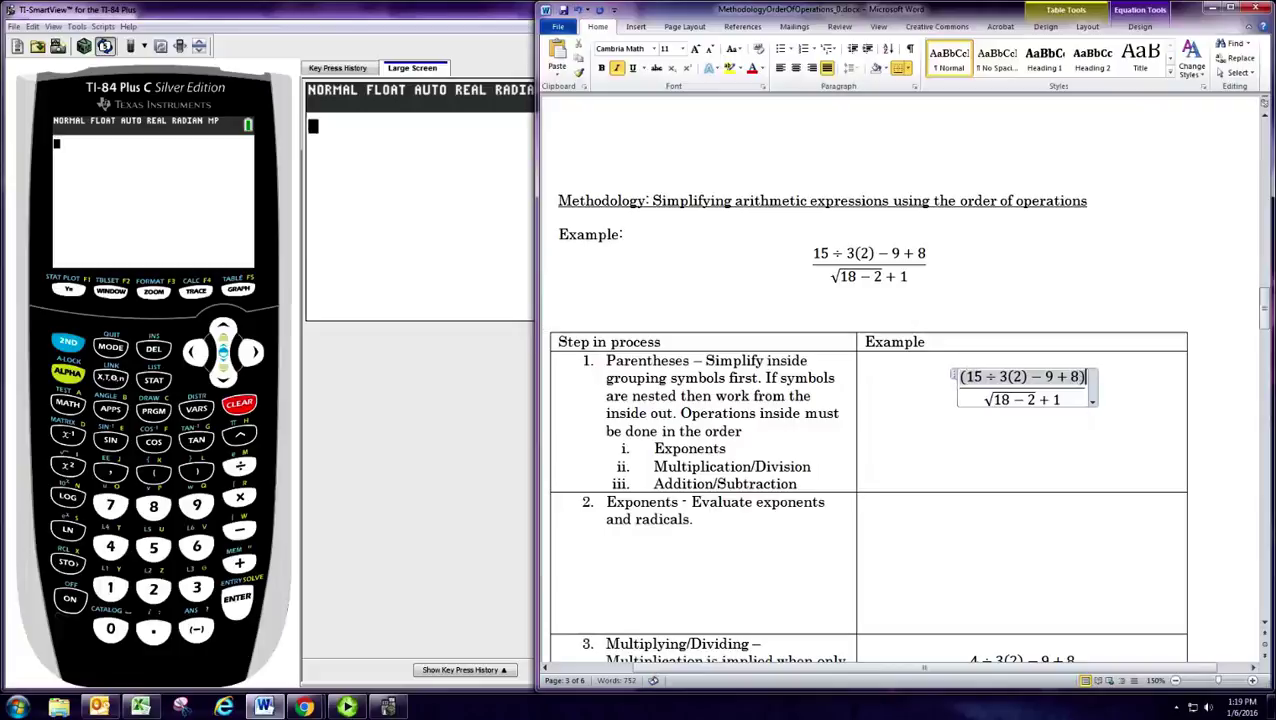
{"action": "type", "text": ")"}
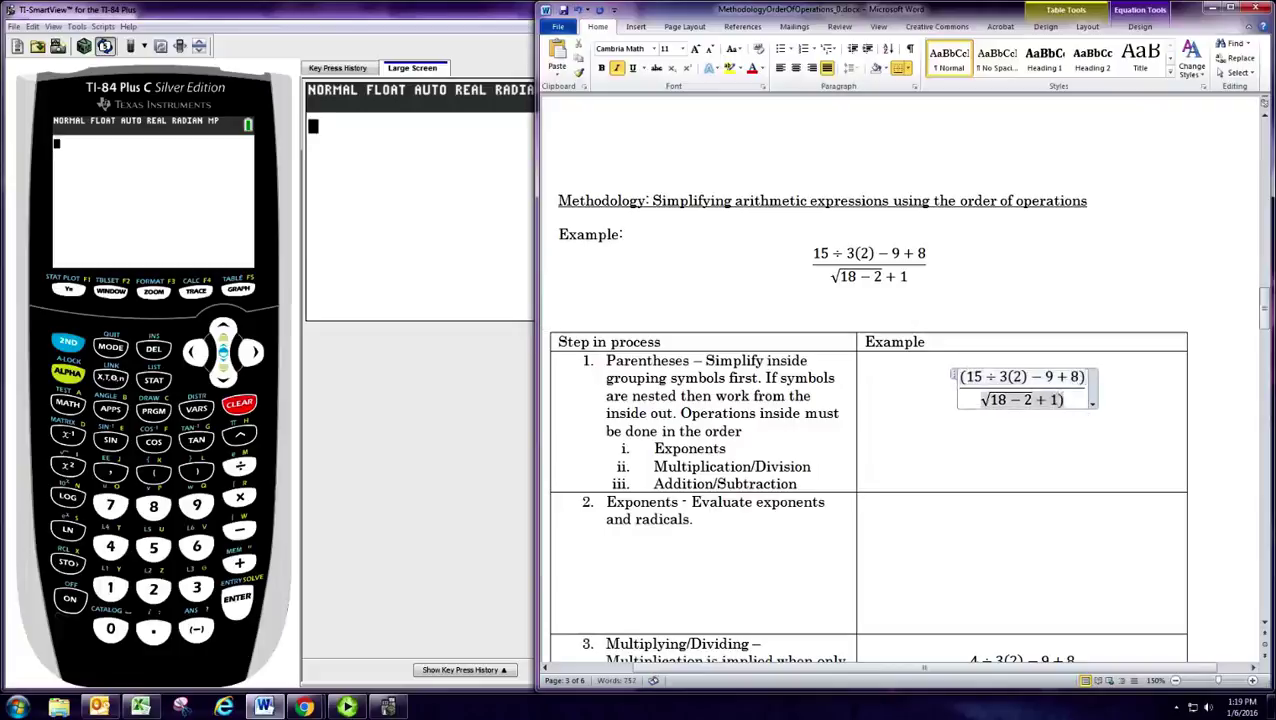
{"action": "key", "text": "Left"}
{"action": "key", "text": "Left"}
{"action": "key", "text": "Left"}
{"action": "key", "text": "Left"}
{"action": "key", "text": "Left"}
{"action": "key", "text": "Left"}
{"action": "key", "text": "Left"}
{"action": "key", "text": "Left"}
{"action": "type", "text": "("}
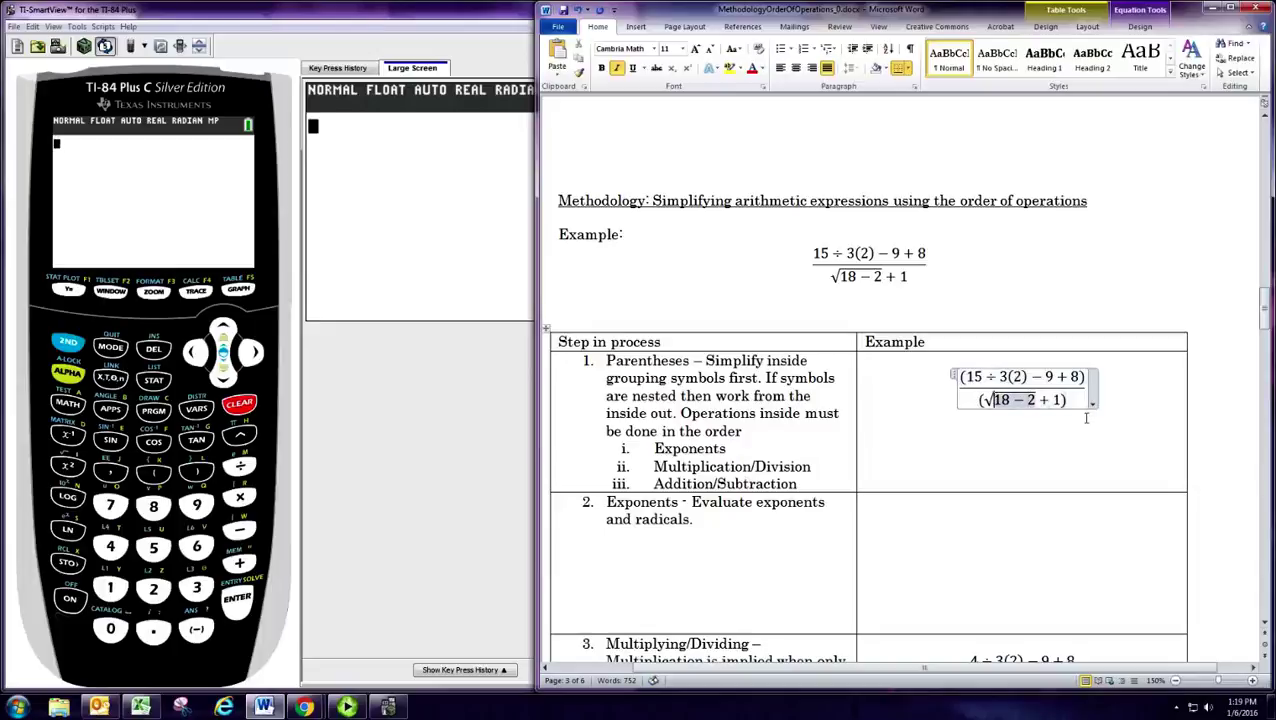
{"action": "type", "text": "("}
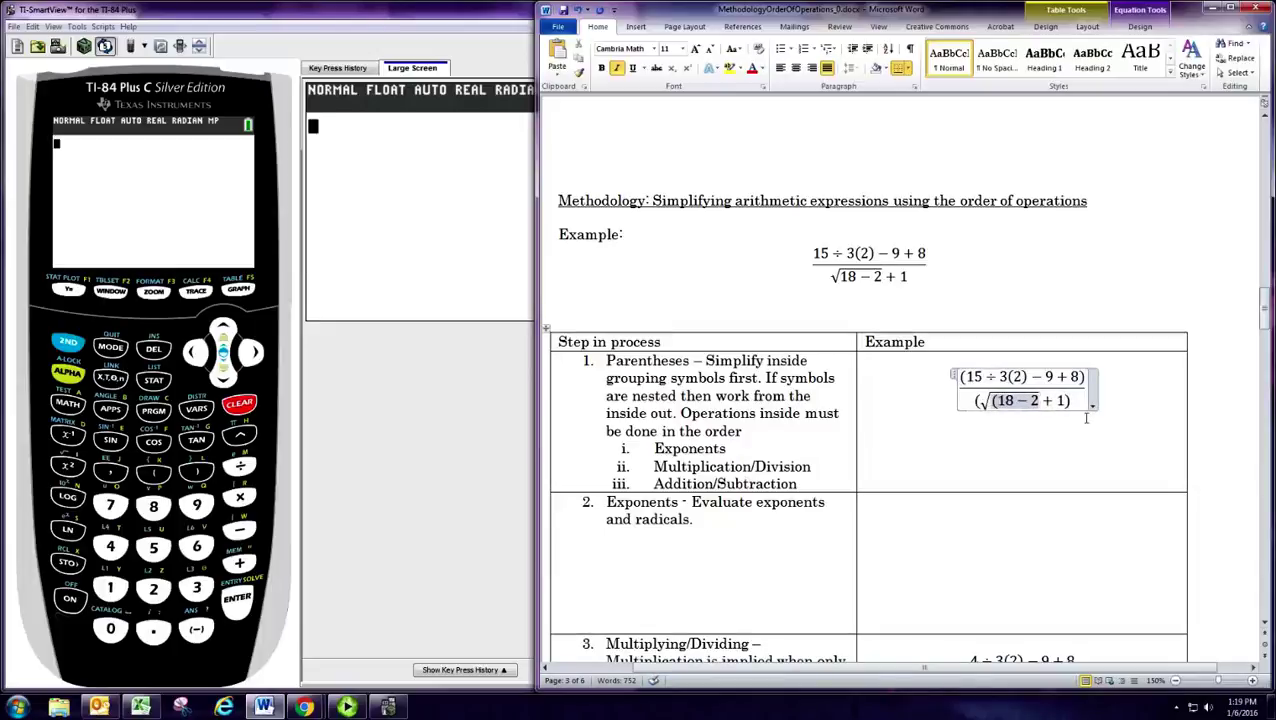
{"action": "type", "text": ")"}
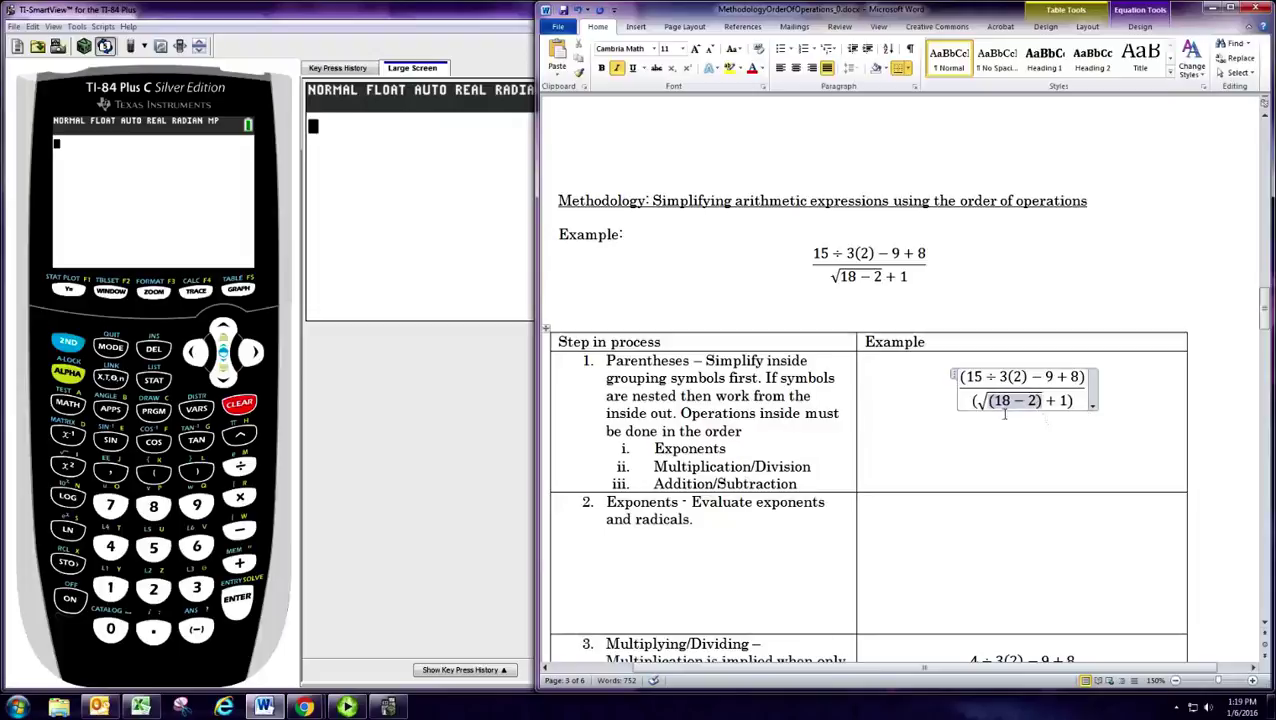
{"action": "left_click", "coordinate": [986, 433]}
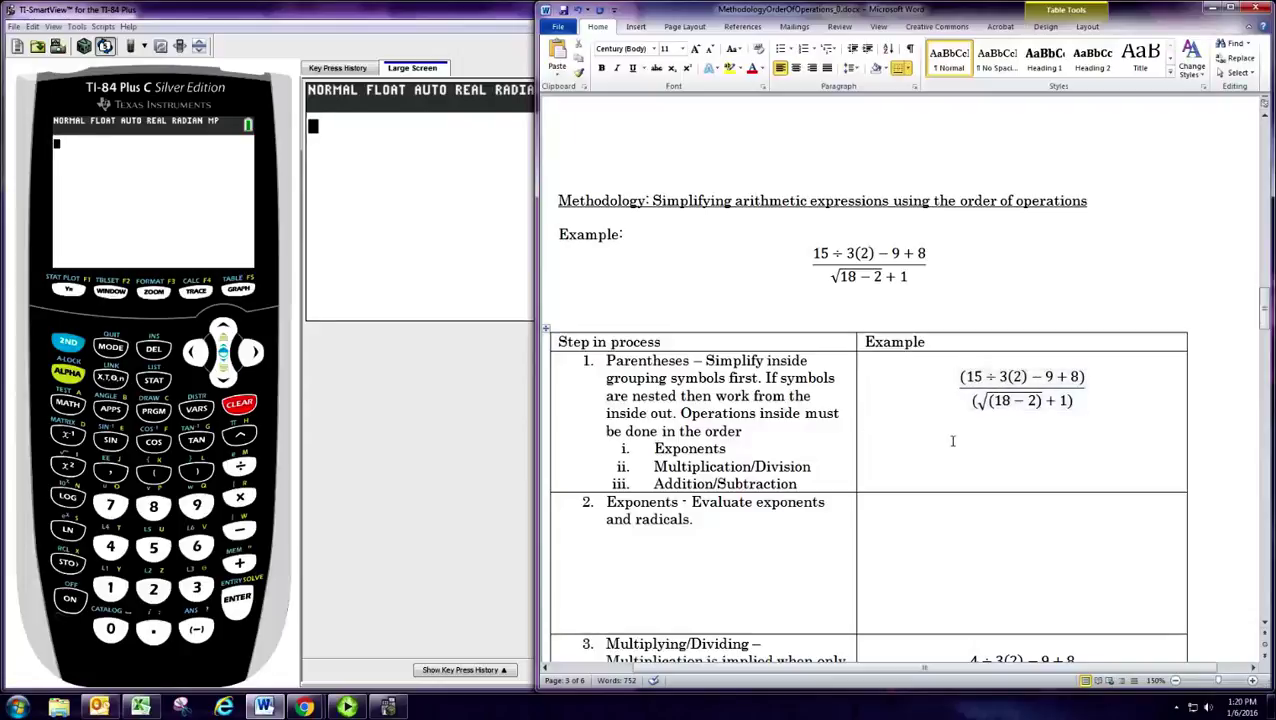
Type the label 'Numerator first' in row 1's Example cell
{"action": "type", "text": "Nume"}
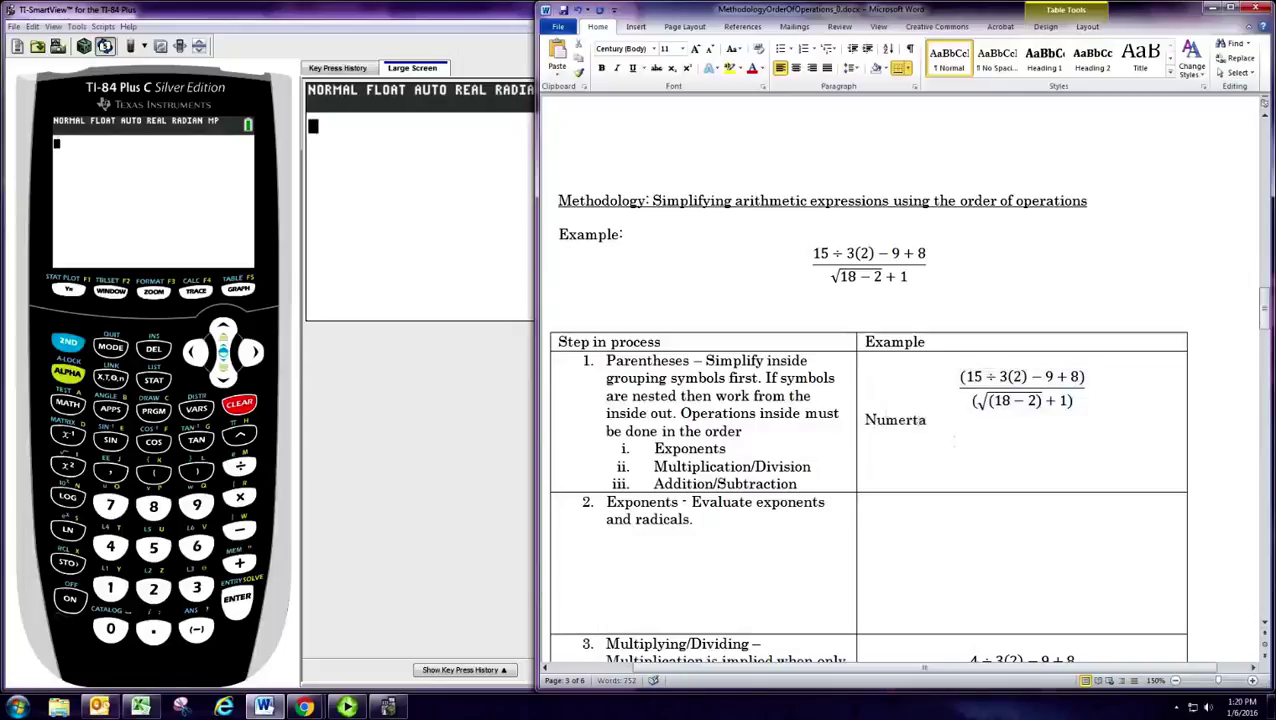
{"action": "type", "text": "rta"}
{"action": "key", "text": "BackSpace"}
{"action": "key", "text": "BackSpace"}
{"action": "type", "text": "ator first"}
Paste the numerator 15 ÷ 3(2) − 9 + 8 below the label, removing the extra bracket
{"action": "left_click", "coordinate": [966, 379]}
{"action": "left_click_drag", "start_coordinate": [966, 378], "coordinate": [1089, 380]}
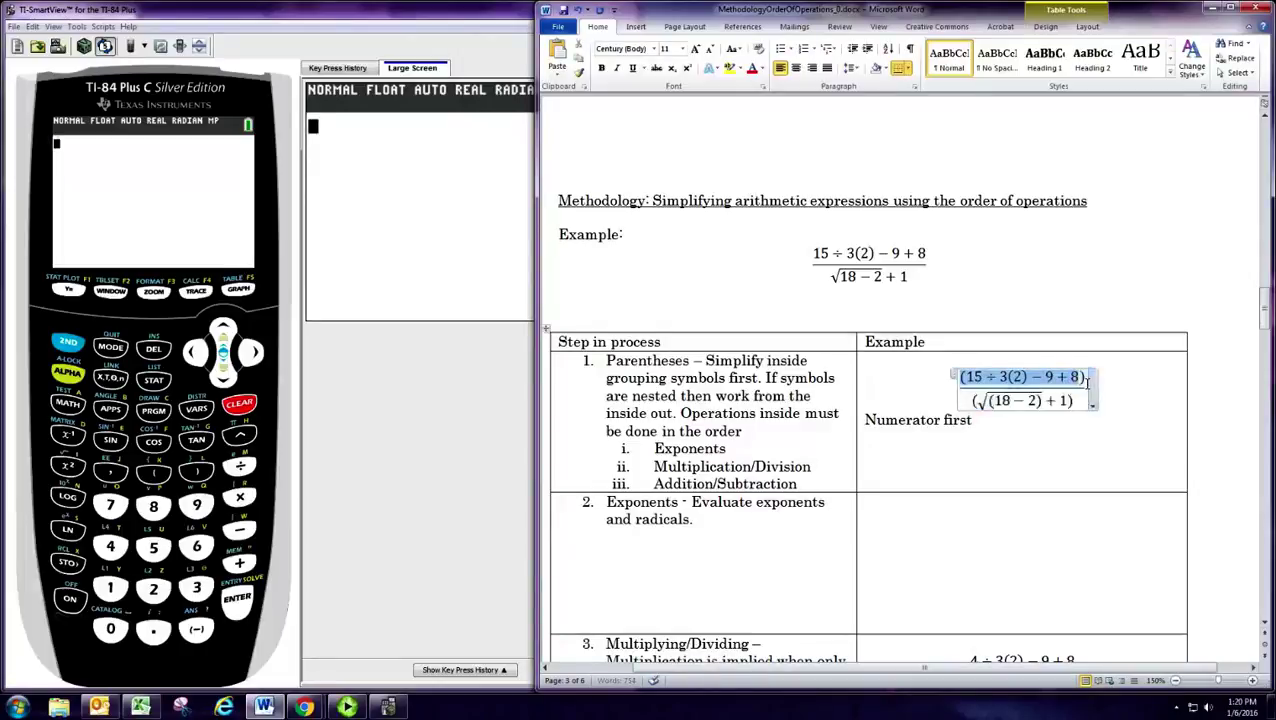
{"action": "left_click", "coordinate": [940, 465]}
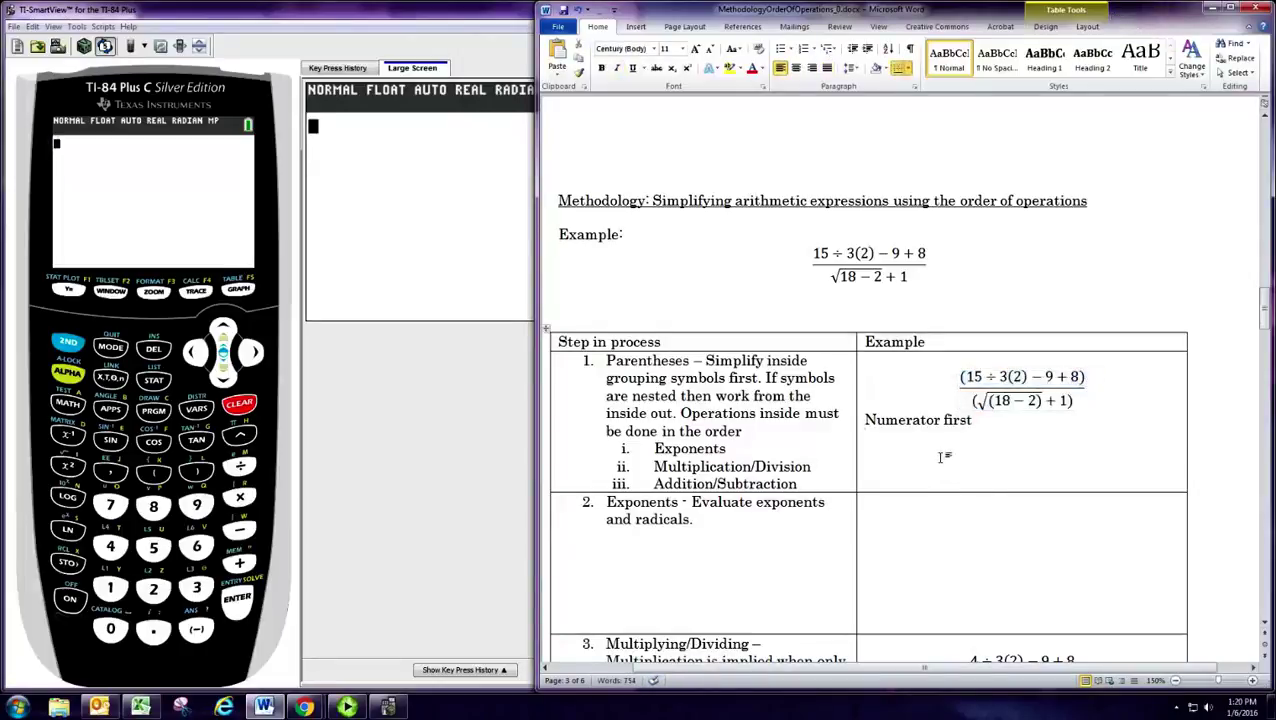
{"action": "type", "text": "(15 ÷ 3(2) − 9 + 8"}
{"action": "left_click", "coordinate": [973, 445]}
{"action": "key", "text": "BackSpace"}
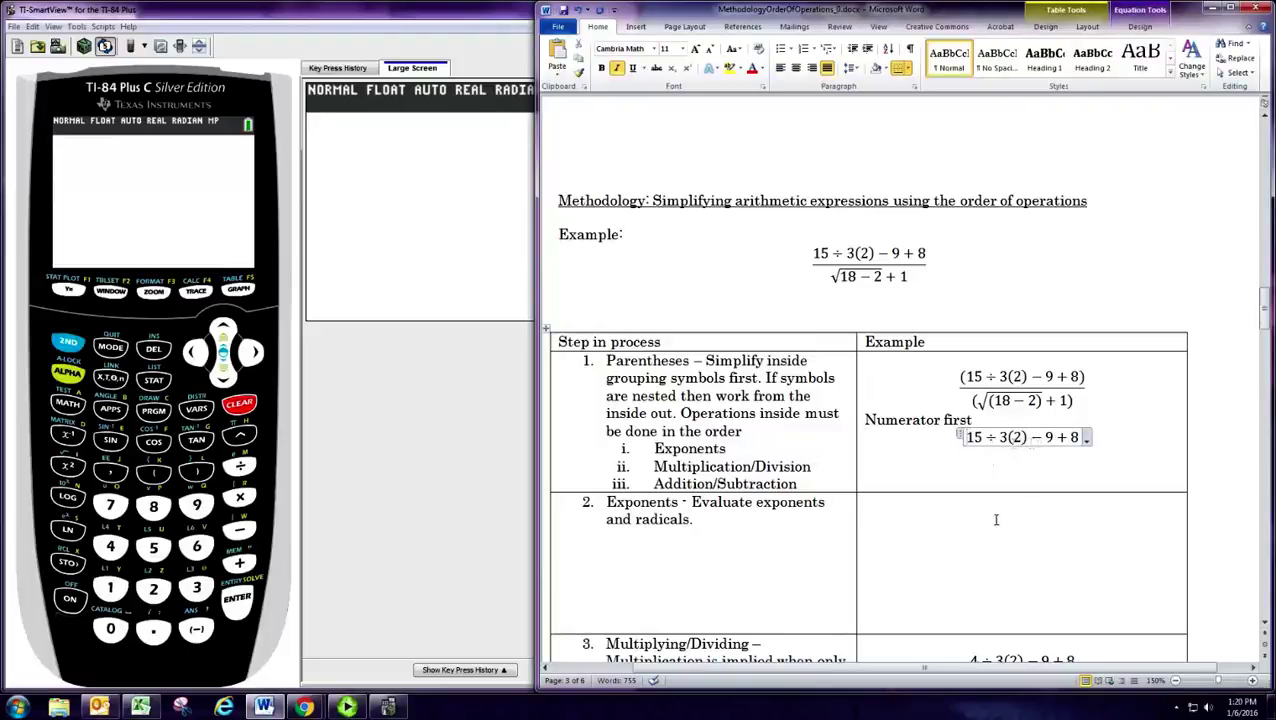
Delete row 3's old equation and type 'no exponents' in row 2's Example cell
{"action": "scroll", "coordinate": [996, 519], "scroll_direction": "down", "scroll_amount": 1}
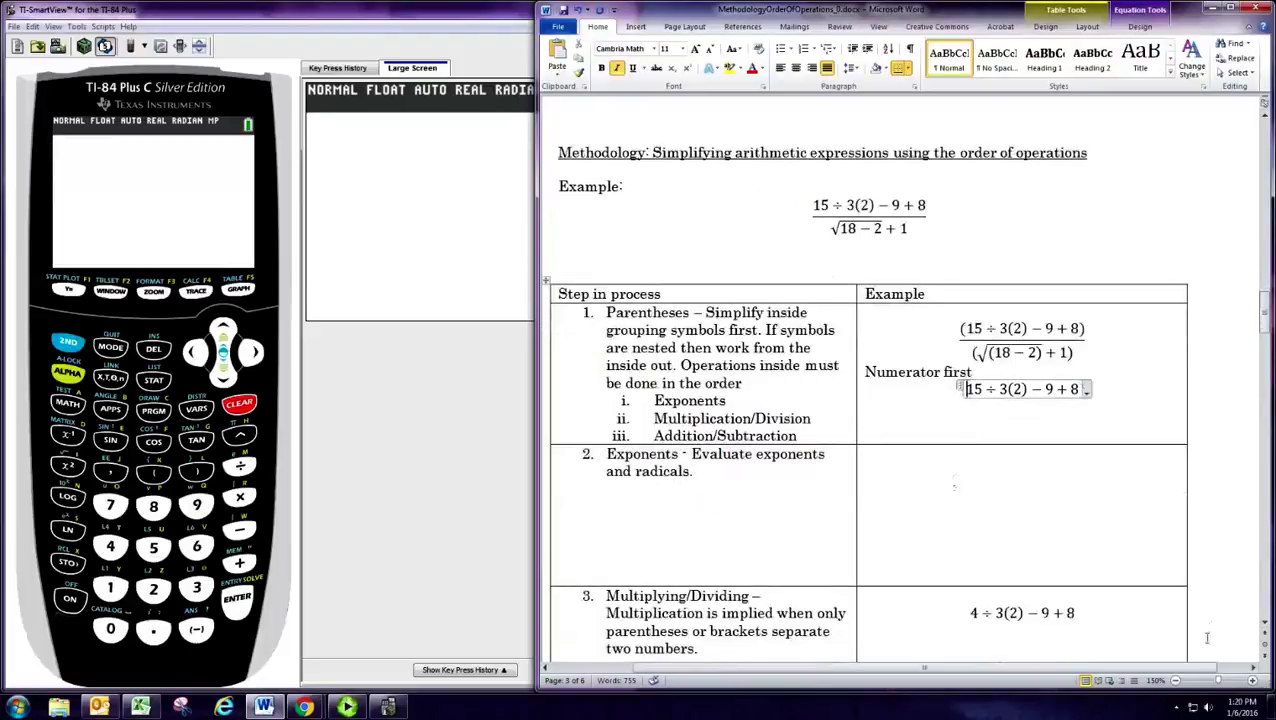
{"action": "left_click_drag", "start_coordinate": [1110, 616], "coordinate": [952, 616]}
{"action": "key", "text": "Delete"}
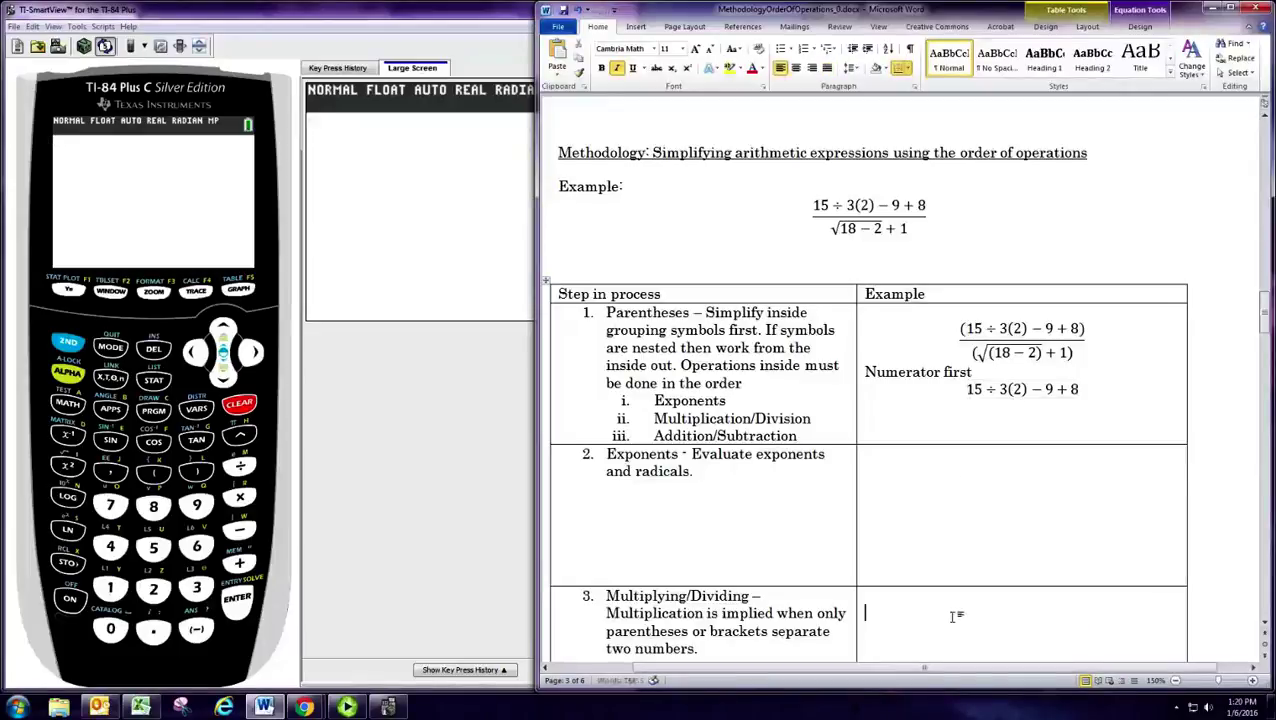
{"action": "left_click", "coordinate": [1022, 500]}
{"action": "type", "text": "no exponents"}
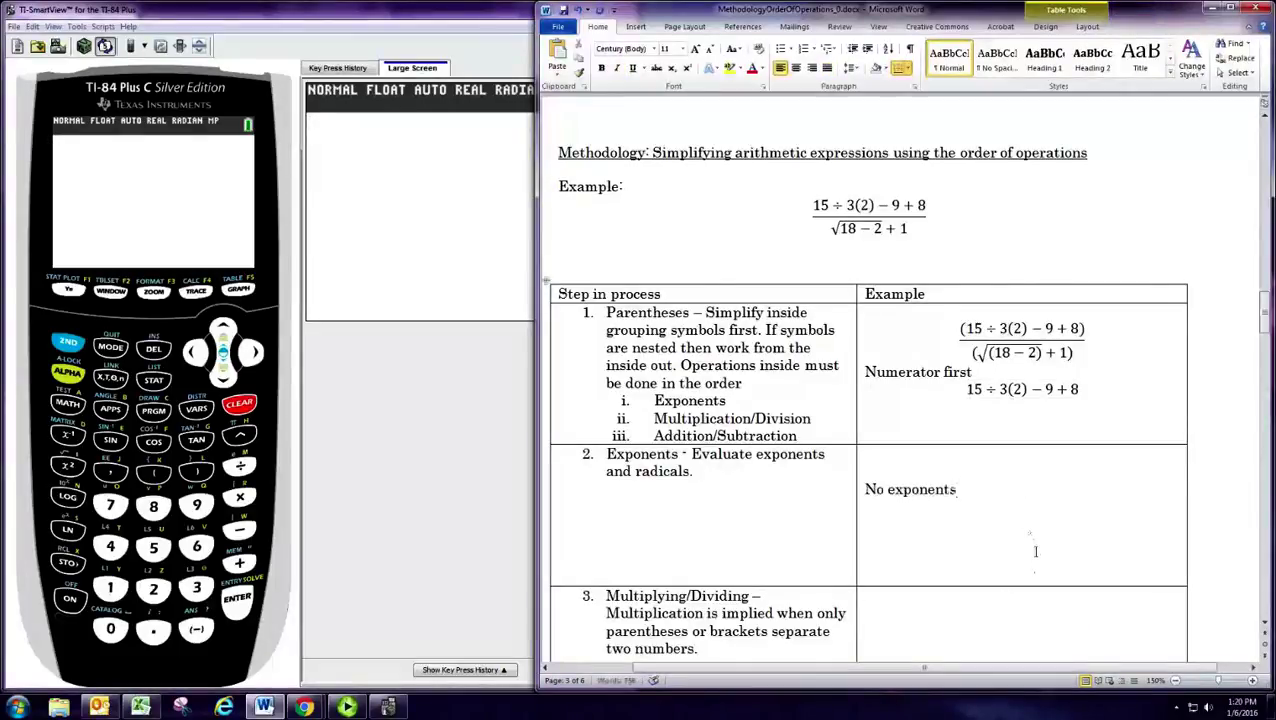
Copy row 1's numerator equation 15 ÷ 3(2) − 9 + 8 into row 3's Example cell
{"action": "scroll", "coordinate": [1032, 540], "scroll_direction": "down", "scroll_amount": 2}
{"action": "left_click", "coordinate": [970, 300]}
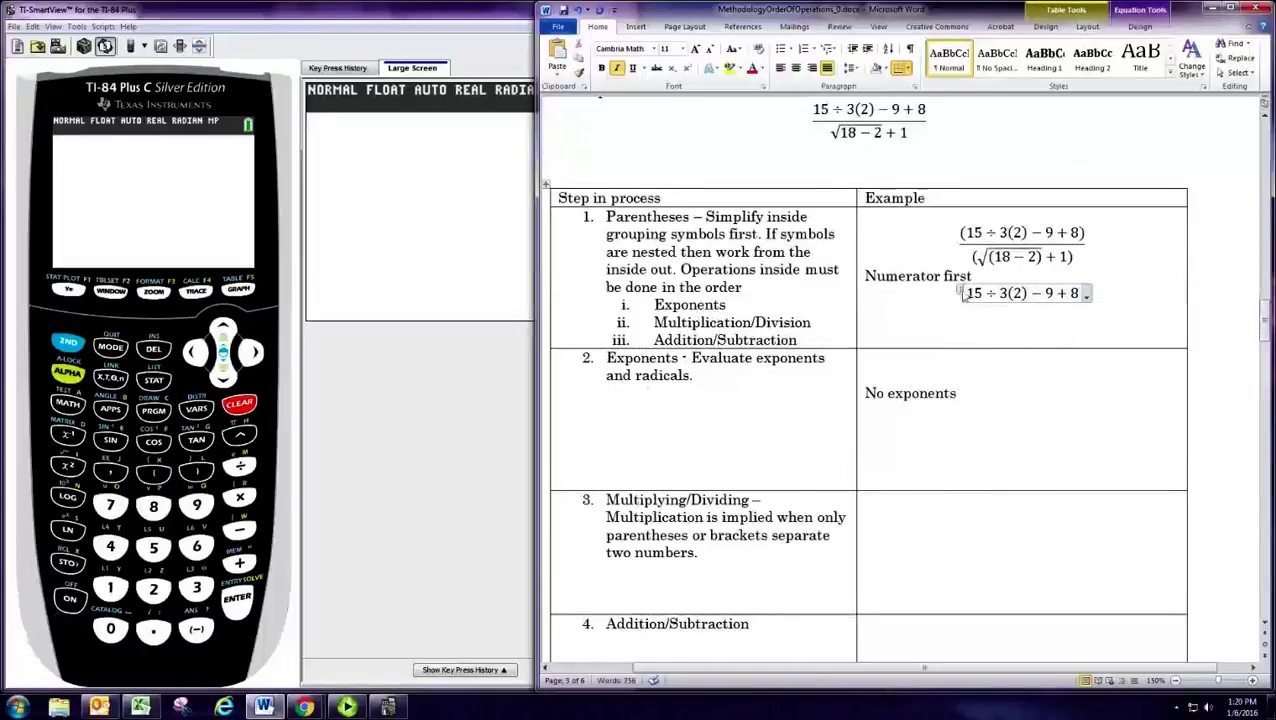
{"action": "left_click", "coordinate": [958, 293]}
{"action": "key", "text": "ctrl+c"}
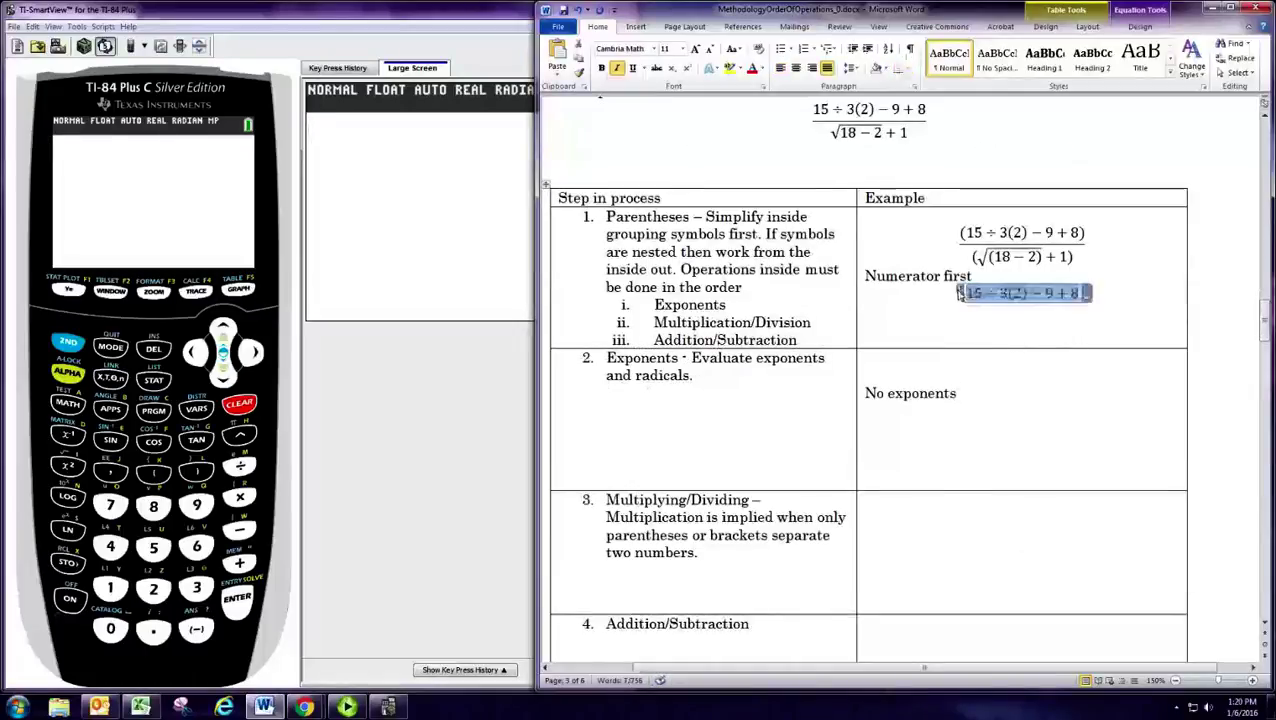
{"action": "left_click", "coordinate": [1012, 524]}
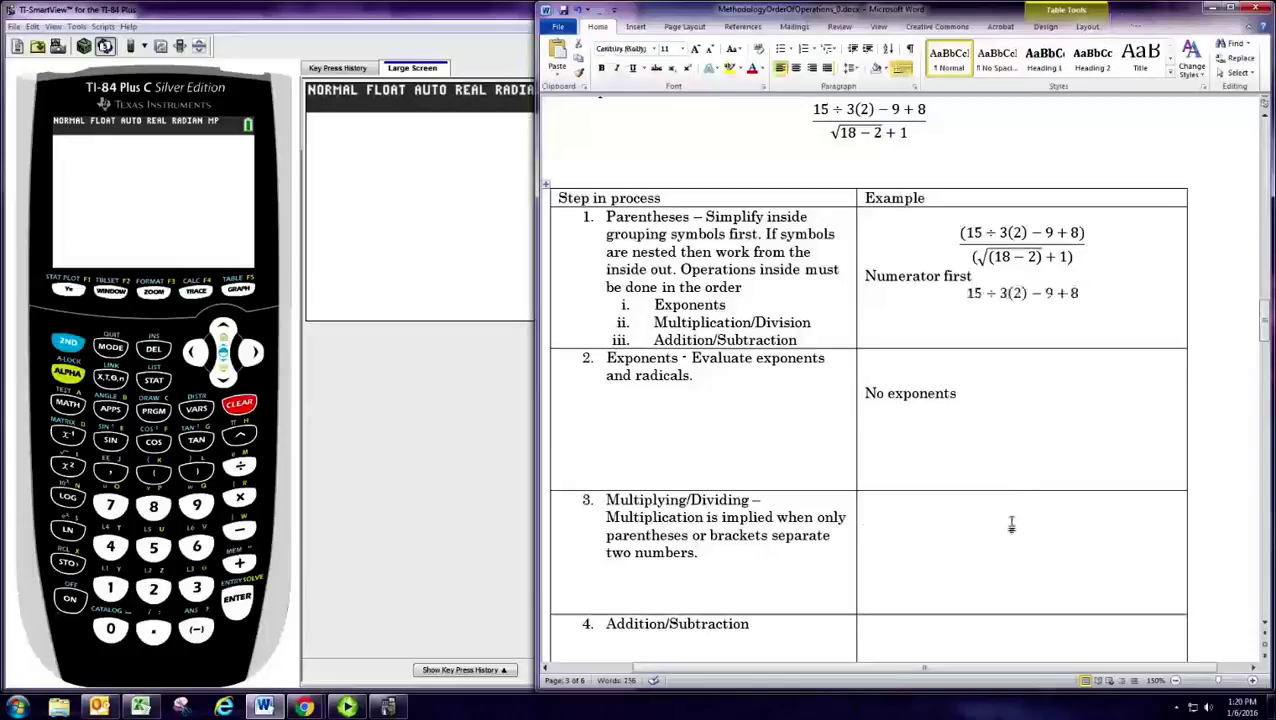
{"action": "key", "text": "ctrl+v"}
{"action": "scroll", "coordinate": [1011, 600], "scroll_direction": "down", "scroll_amount": 2}
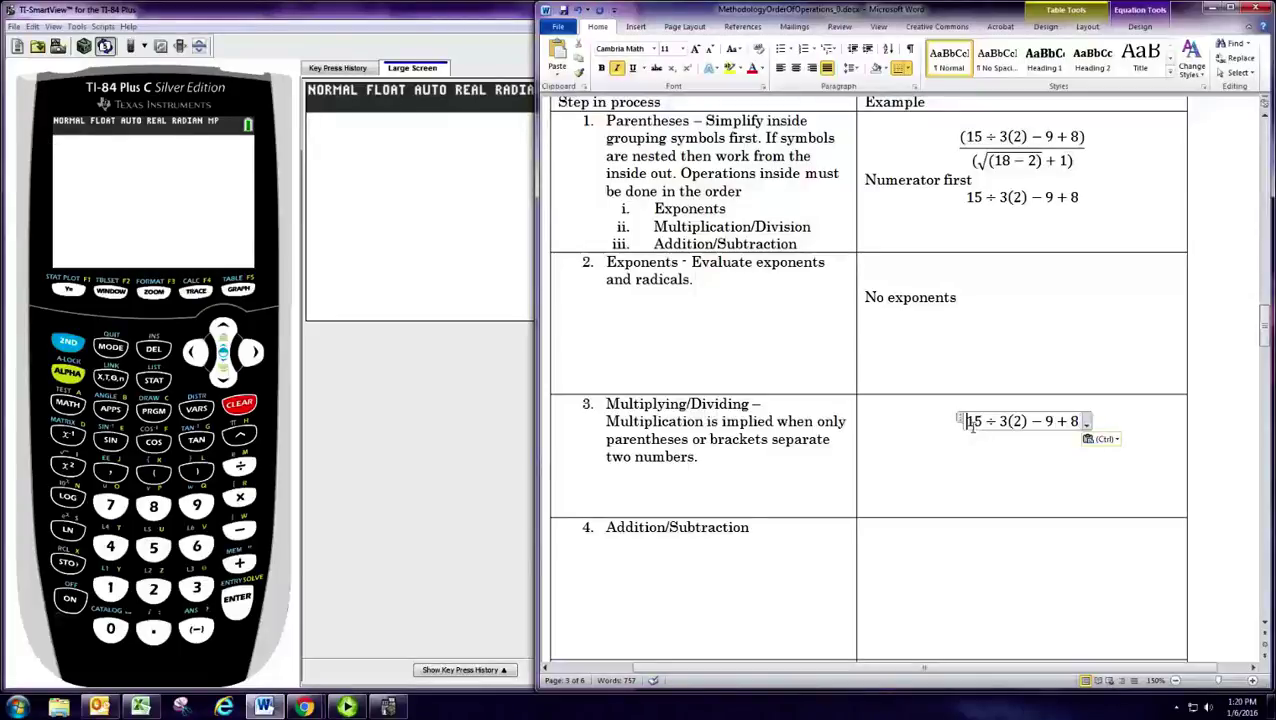
Add a line below reducing 15 ÷ 3(2) − 9 + 8 to 5(2) − 9 + 8
{"action": "left_click_drag", "start_coordinate": [968, 425], "coordinate": [982, 459]}
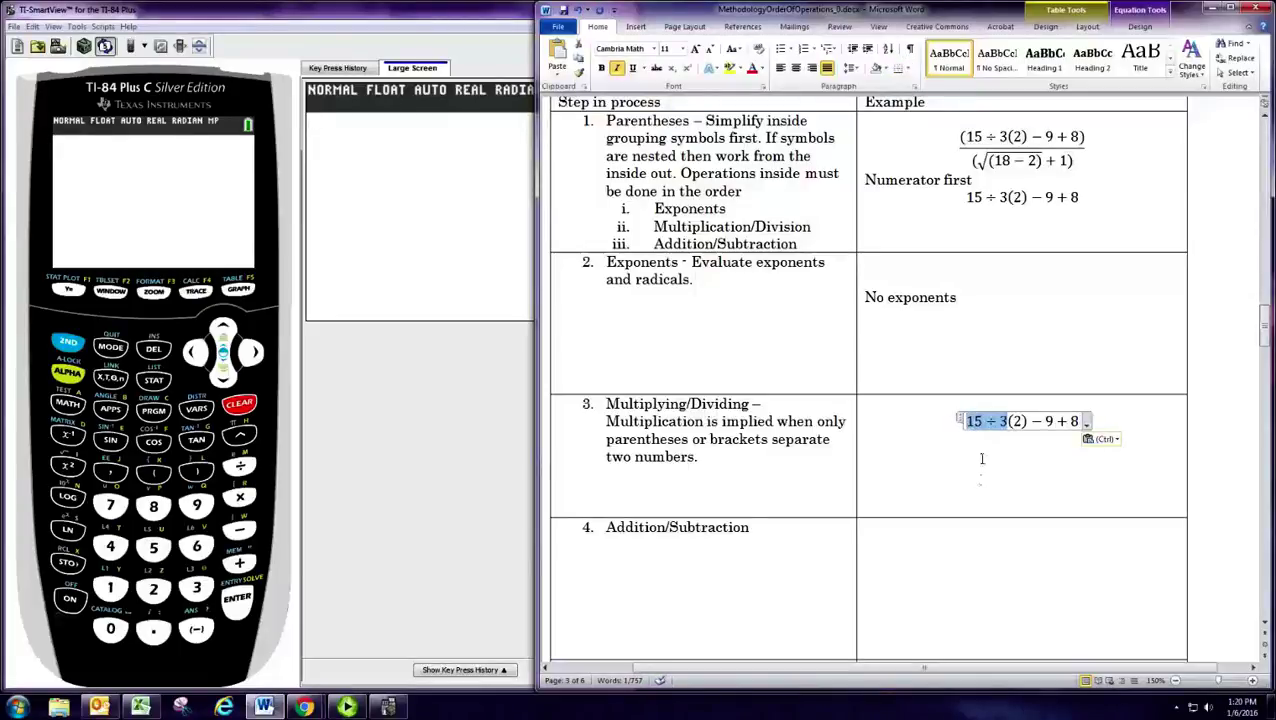
{"action": "left_click", "coordinate": [981, 456]}
{"action": "key", "text": "ctrl+v"}
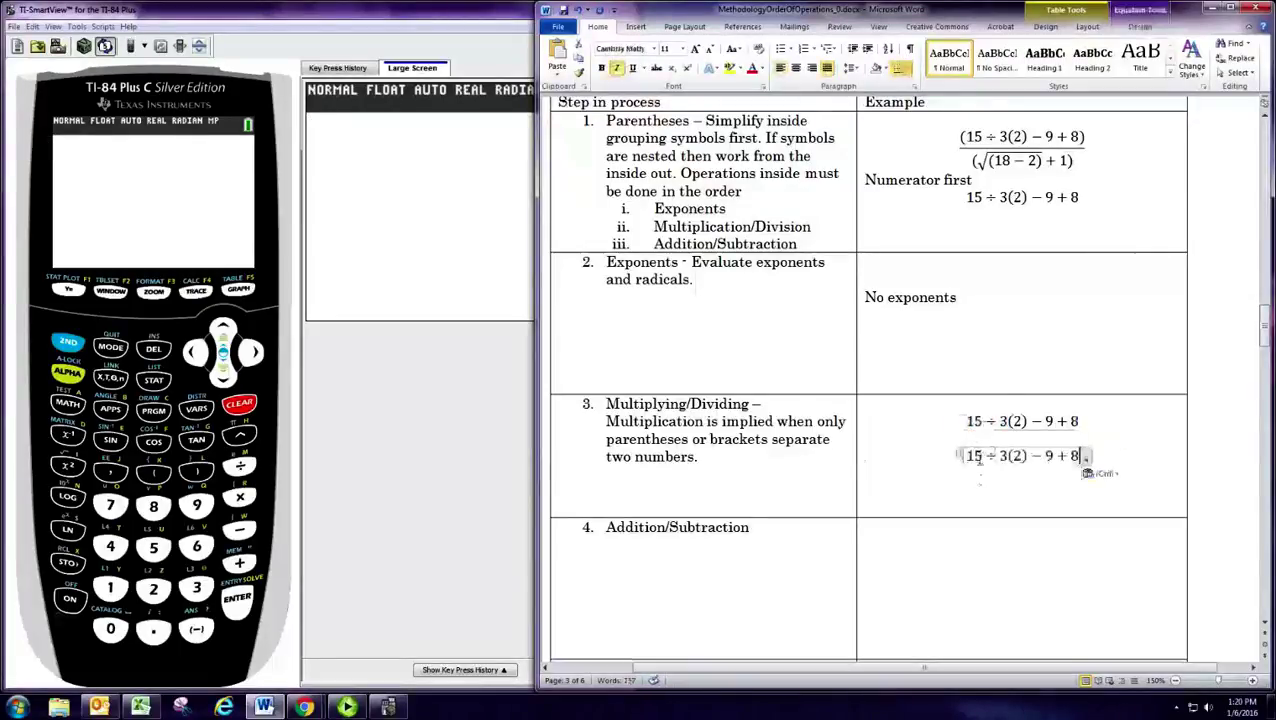
{"action": "left_click_drag", "start_coordinate": [963, 456], "coordinate": [1015, 470]}
{"action": "type", "text": "5"}
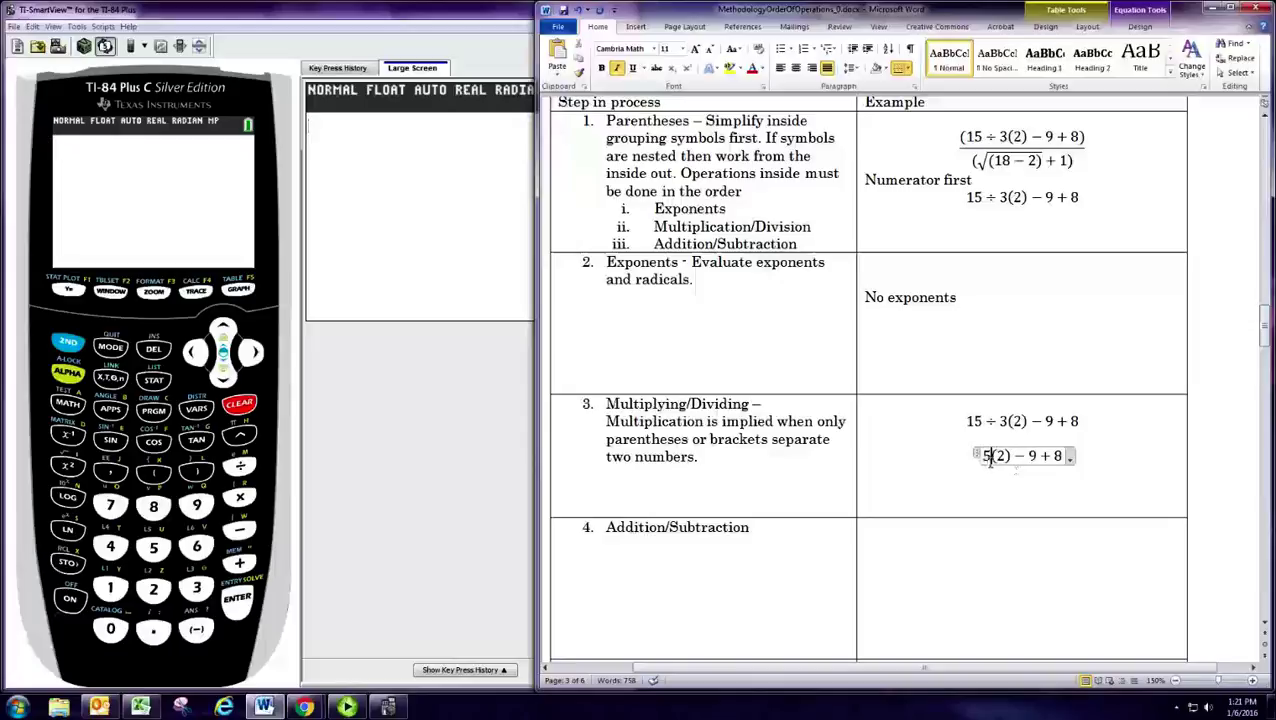
Add another line reducing 5(2) − 9 + 8 to 10 − 9 + 8
{"action": "left_click", "coordinate": [976, 456]}
{"action": "key", "text": "ctrl+c"}
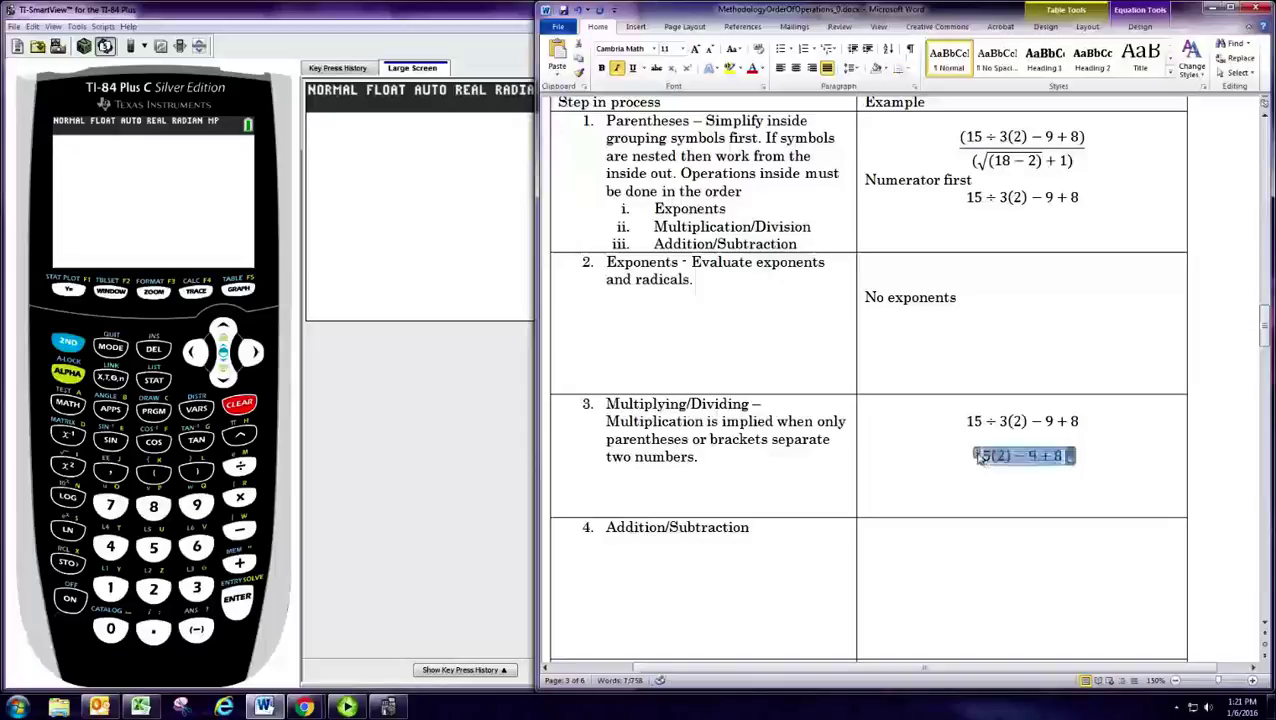
{"action": "left_click", "coordinate": [992, 488]}
{"action": "key", "text": "ctrl+v"}
{"action": "left_click_drag", "start_coordinate": [976, 490], "coordinate": [998, 490]}
{"action": "type", "text": "10"}
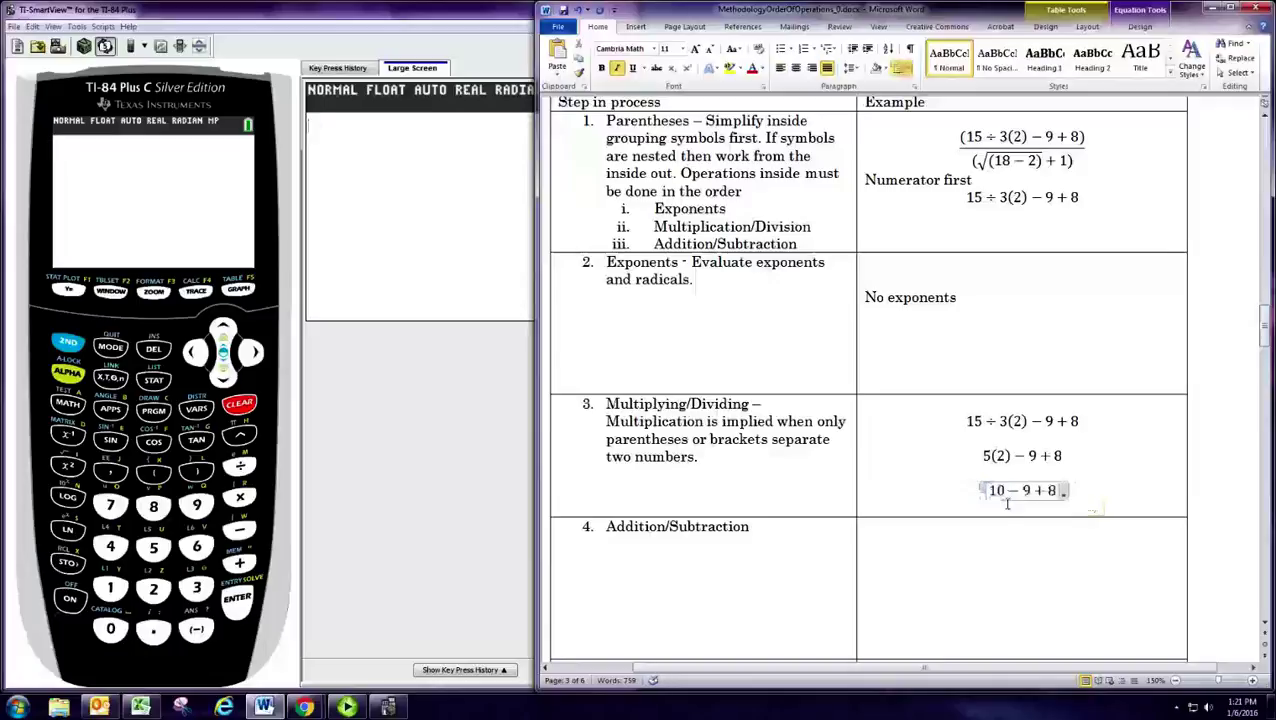
{"action": "scroll", "coordinate": [1005, 510], "scroll_direction": "down", "scroll_amount": 2}
{"action": "left_click", "coordinate": [1001, 448]}
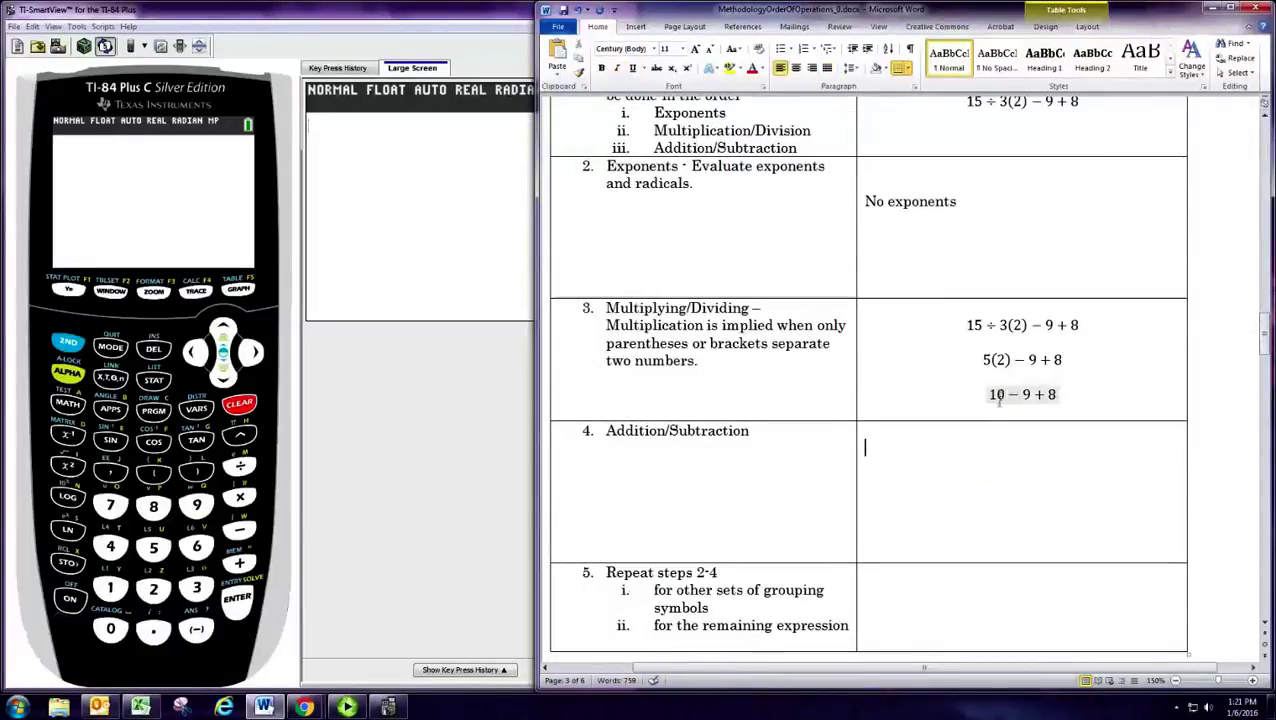
Paste the equation into step 4's Example cell and change 5(2) to 10
{"action": "key", "text": "ctrl+v"}
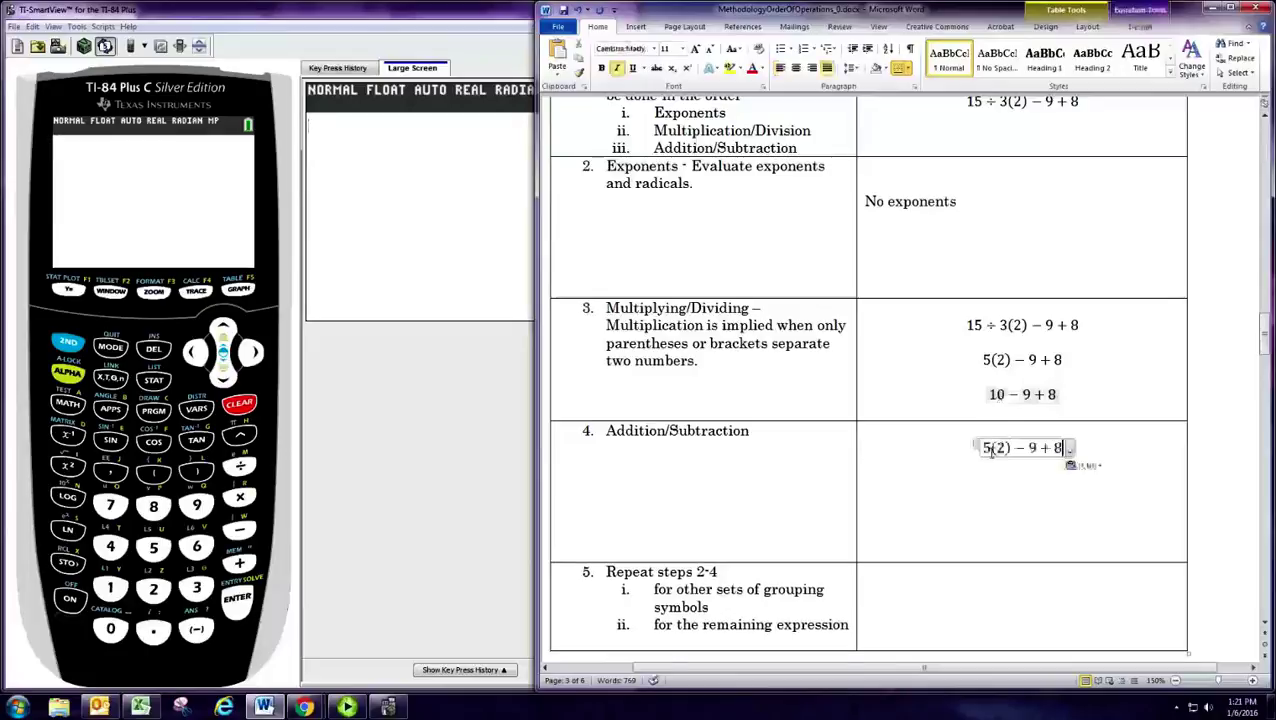
{"action": "left_click_drag", "start_coordinate": [981, 448], "coordinate": [1011, 448]}
{"action": "type", "text": "10"}
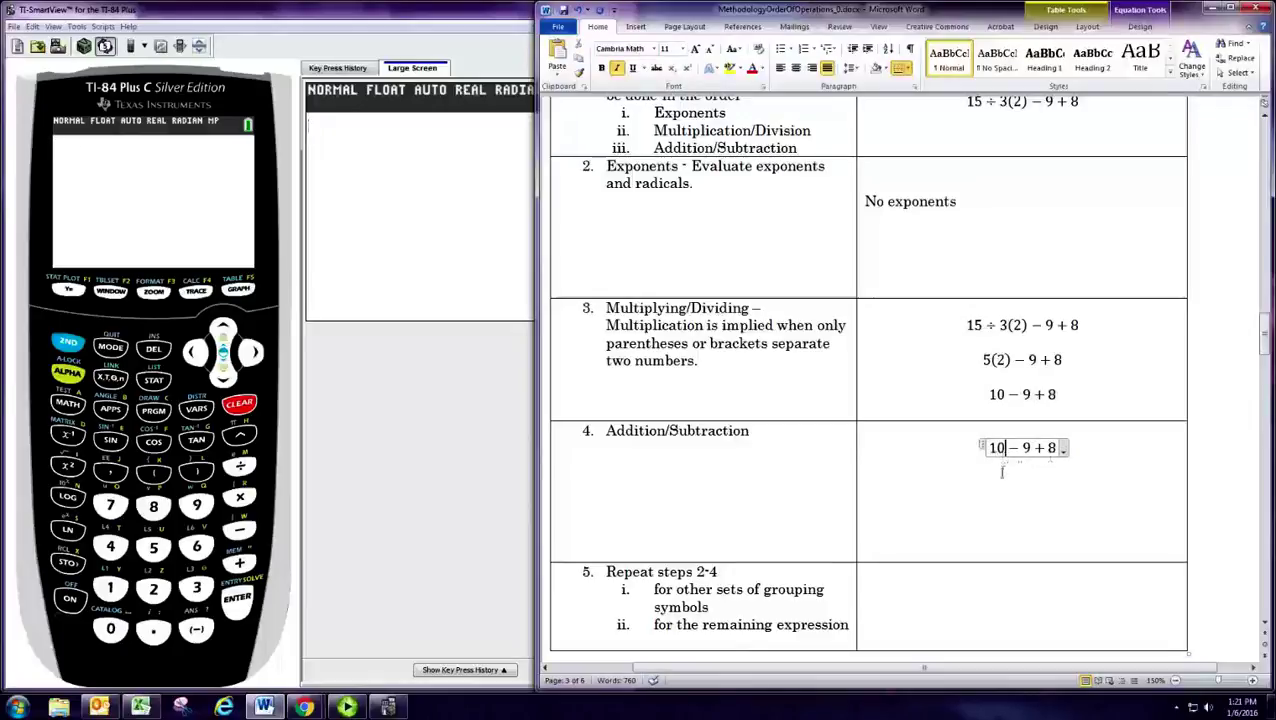
Add a line below reducing 10 − 9 + 8 to 1 + 8
{"action": "left_click", "coordinate": [983, 449]}
{"action": "key", "text": "ctrl+c"}
{"action": "left_click", "coordinate": [1030, 484]}
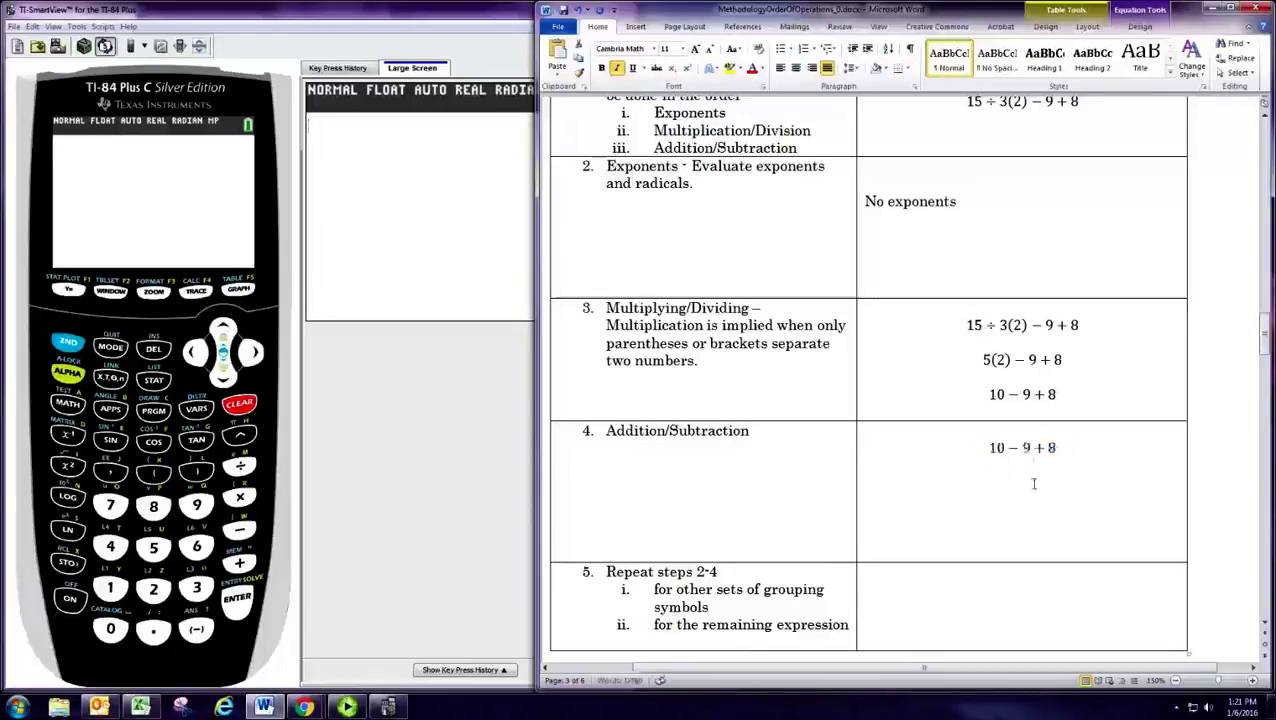
{"action": "key", "text": "Return"}
{"action": "key", "text": "ctrl+v"}
{"action": "left_click_drag", "start_coordinate": [986, 483], "coordinate": [1030, 487]}
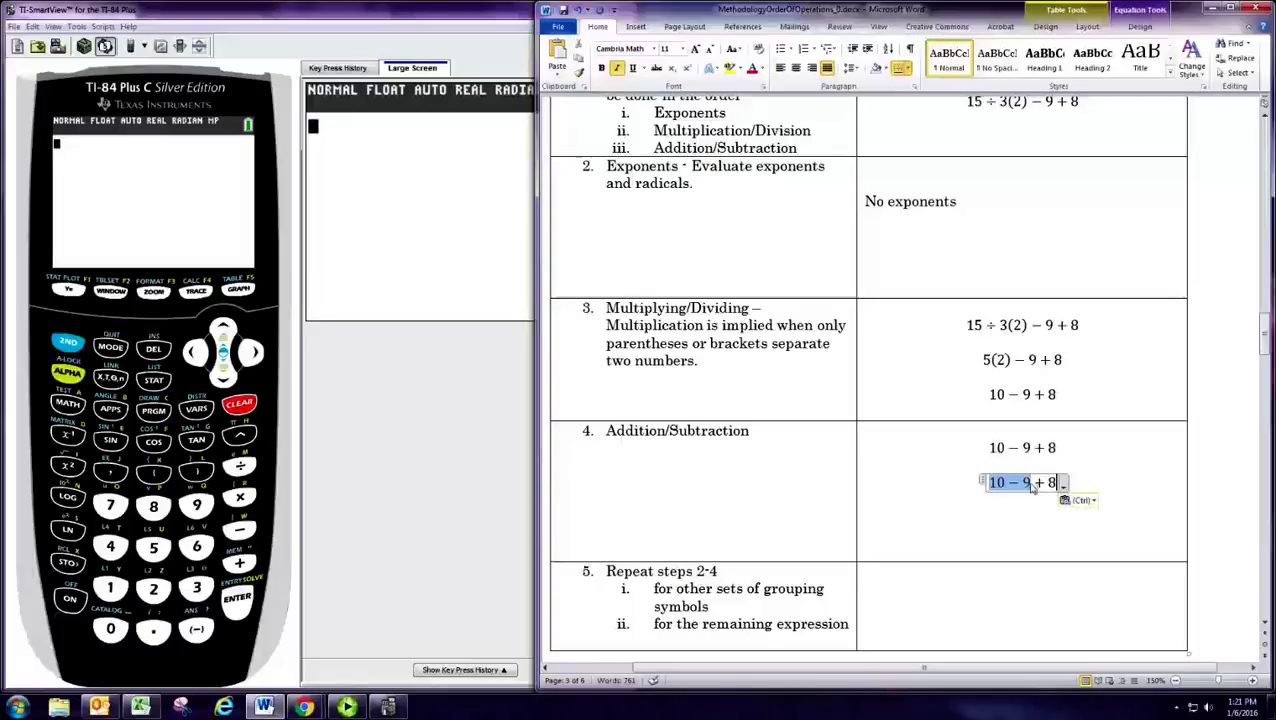
{"action": "type", "text": "1"}
Write the result line 'The numerator is 9' beneath
{"action": "left_click", "coordinate": [1020, 525]}
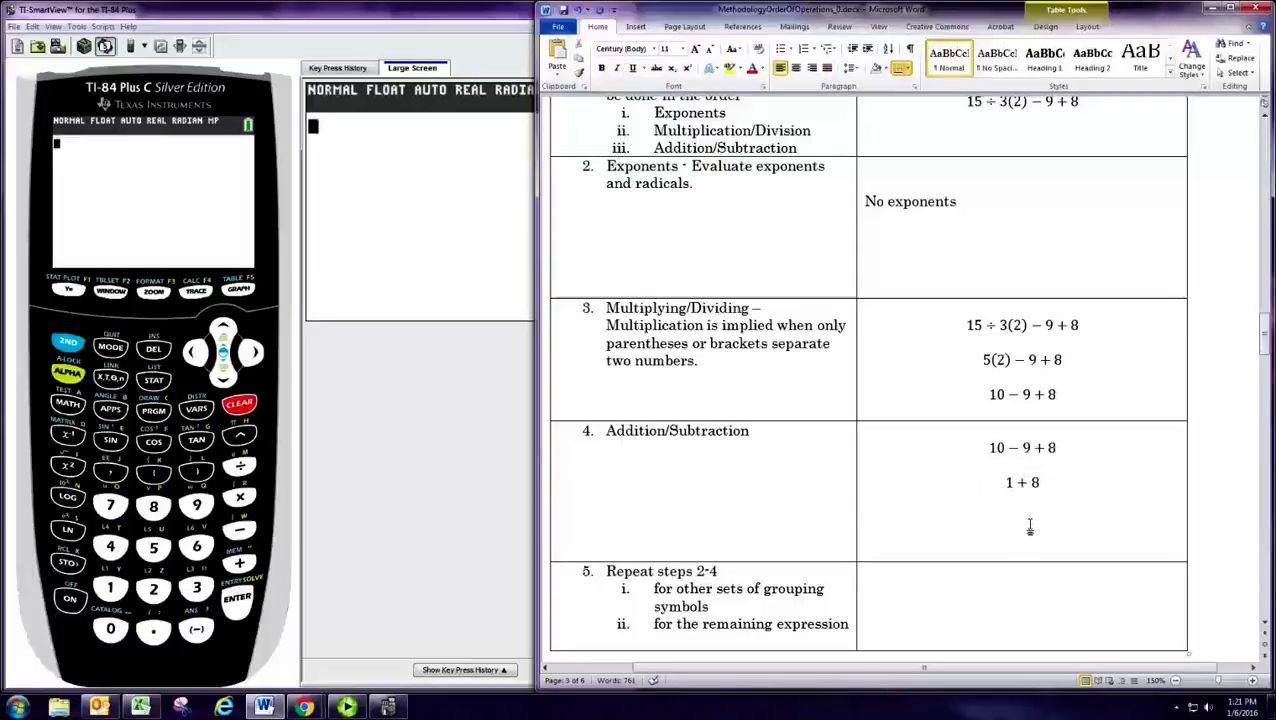
{"action": "type", "text": "9"}
{"action": "key", "text": "Left"}
{"action": "type", "text": "The numerator i"}
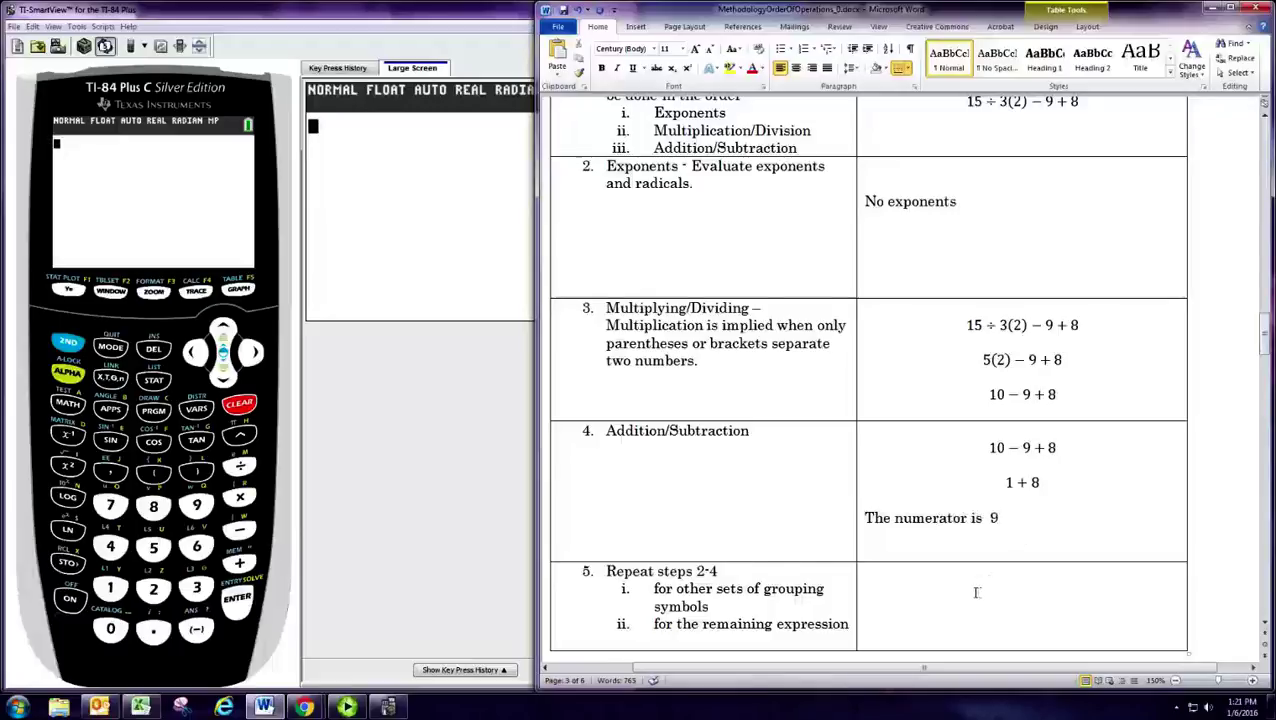
Note in row 5's Example cell to repeat the steps for the denominator
{"action": "scroll", "coordinate": [974, 592], "scroll_direction": "down", "scroll_amount": 1}
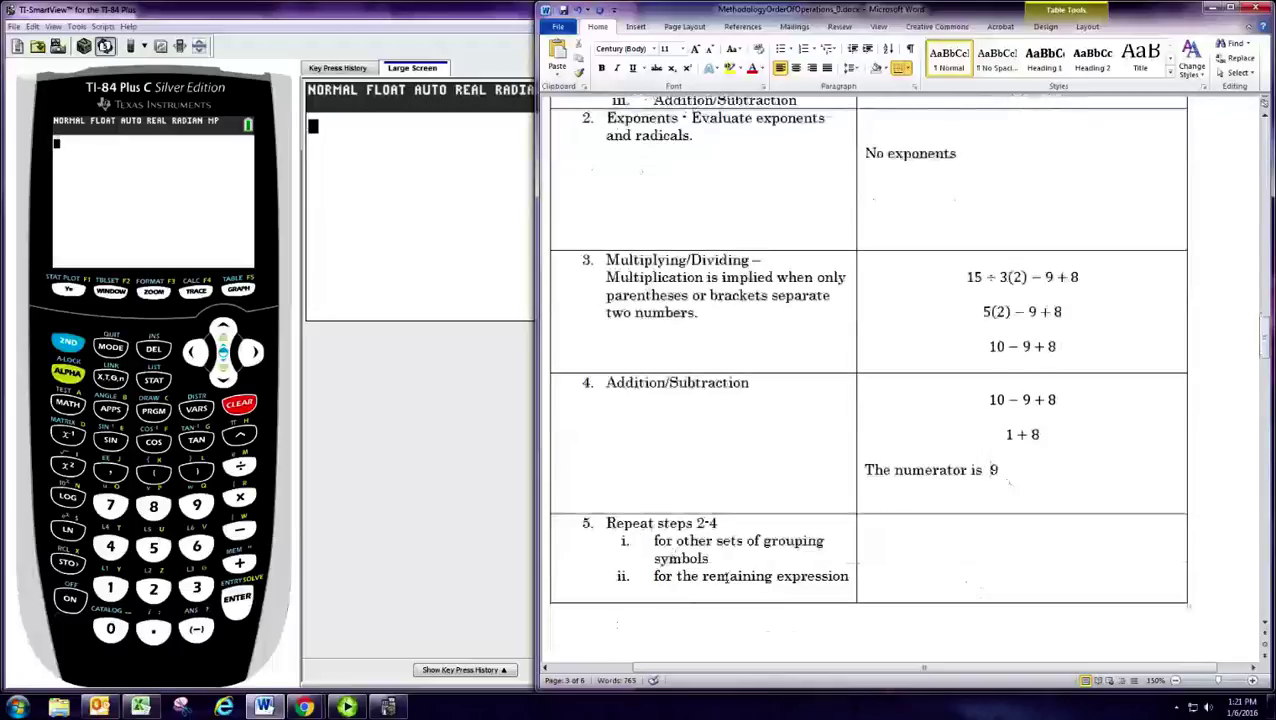
{"action": "left_click", "coordinate": [914, 556]}
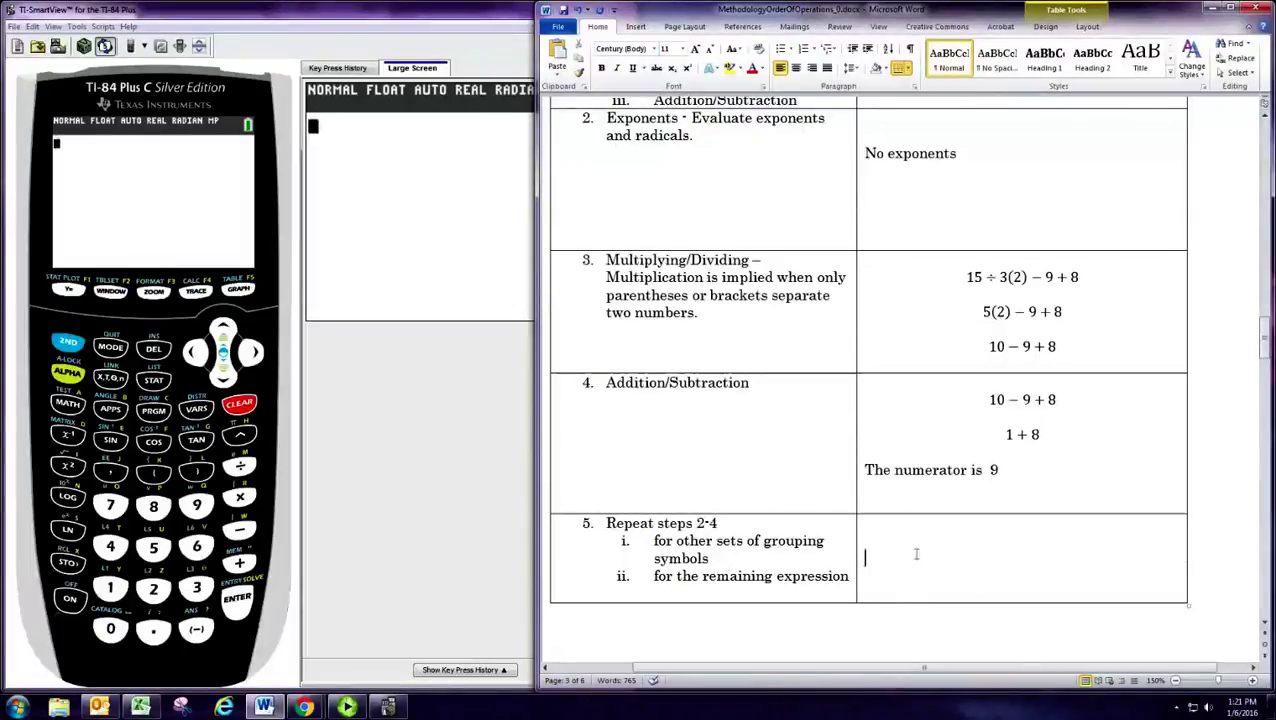
{"action": "type", "text": "repeat th"}
{"action": "key", "text": "BackSpace"}
{"action": "key", "text": "BackSpace"}
{"action": "type", "text": "for the denomina"}
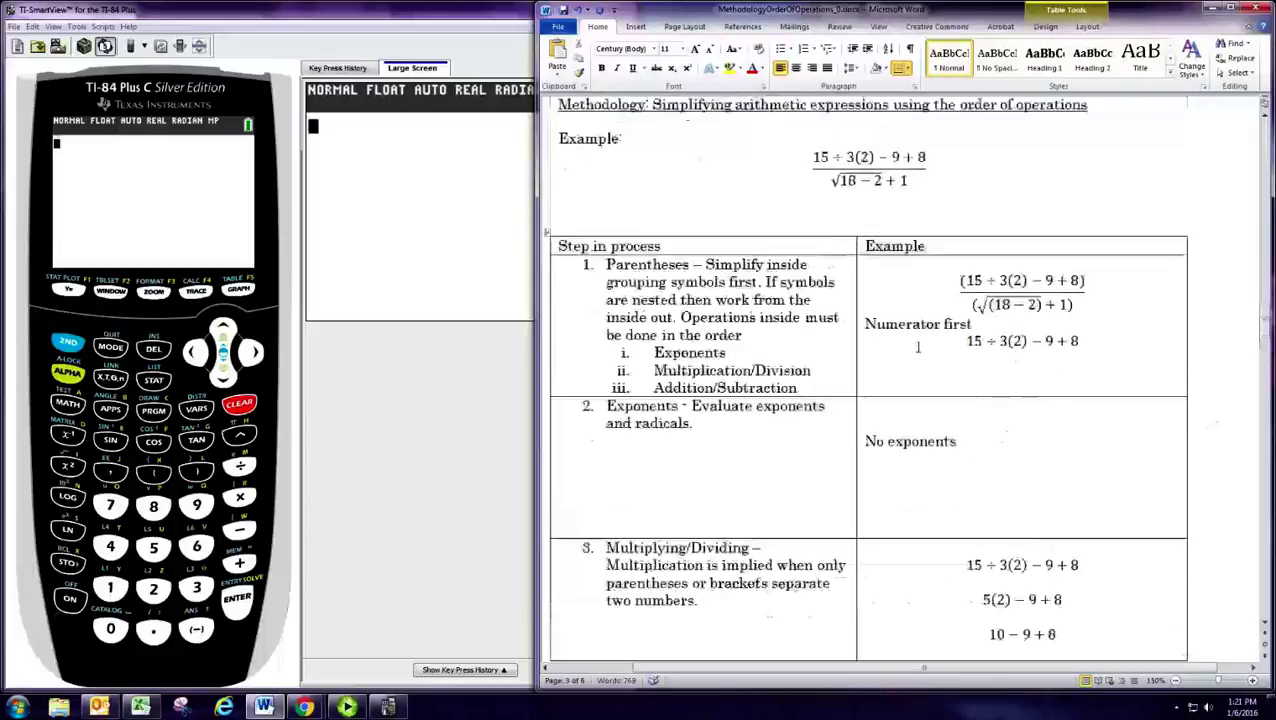
Select the fraction's denominator √(18 − 2) + 1 for copying
{"action": "scroll", "coordinate": [917, 347], "scroll_direction": "up", "scroll_amount": 5}
{"action": "left_click_drag", "start_coordinate": [975, 305], "coordinate": [1057, 316]}
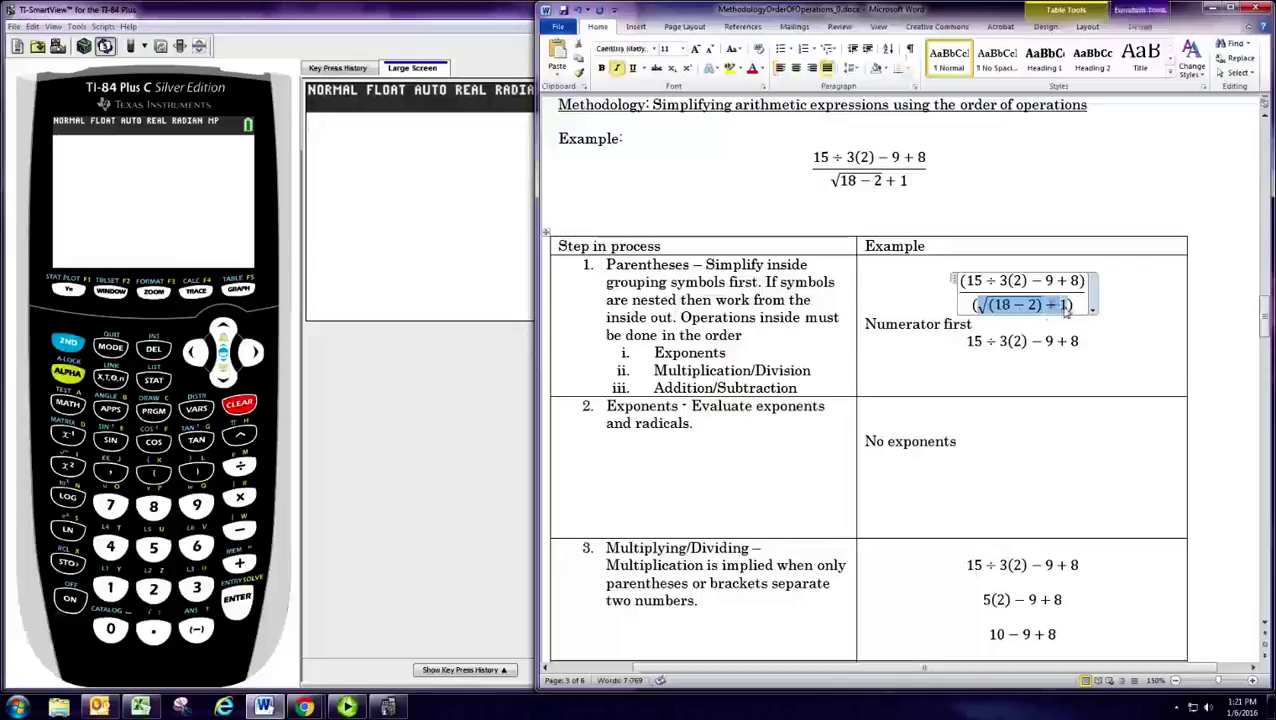
{"action": "scroll", "coordinate": [1000, 382], "scroll_direction": "down", "scroll_amount": 12}
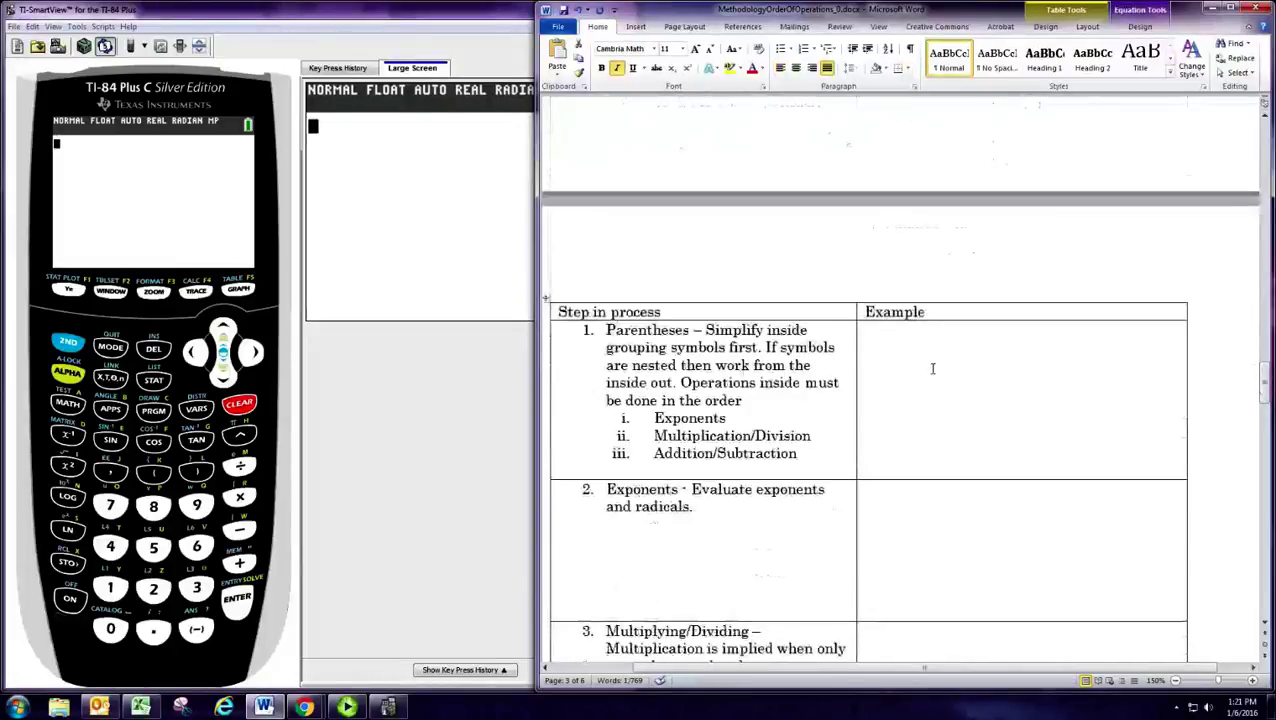
Type 'Now we do the denominator' in the new table's step 1 cell and paste √(18 − 2) + 1 below
{"action": "left_click", "coordinate": [932, 368]}
{"action": "type", "text": "N"}
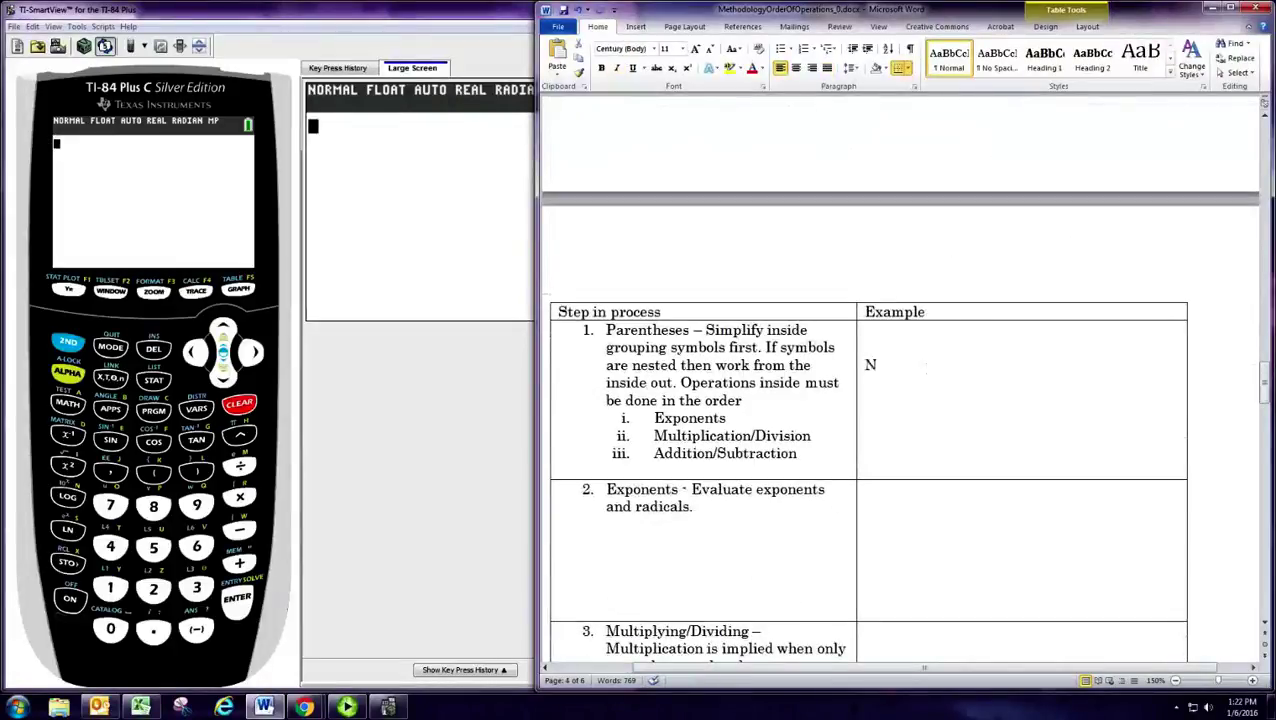
{"action": "type", "text": "ow we do the den"}
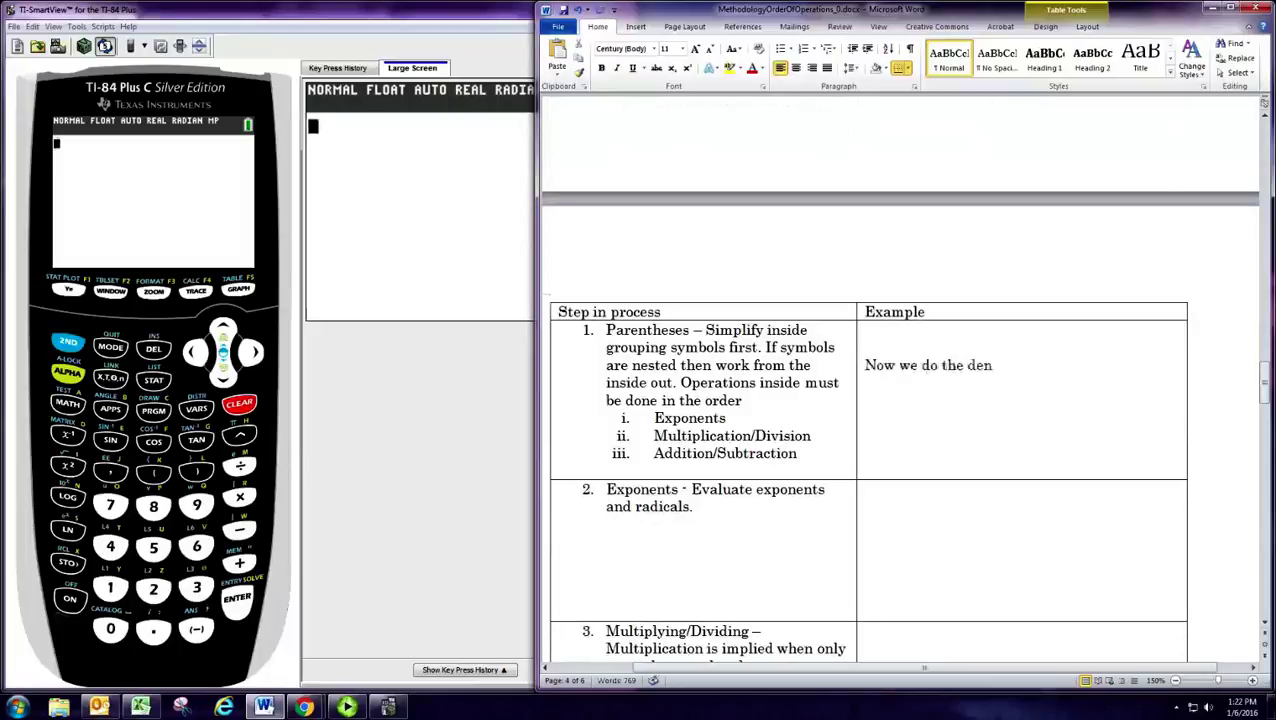
{"action": "type", "text": "ominator"}
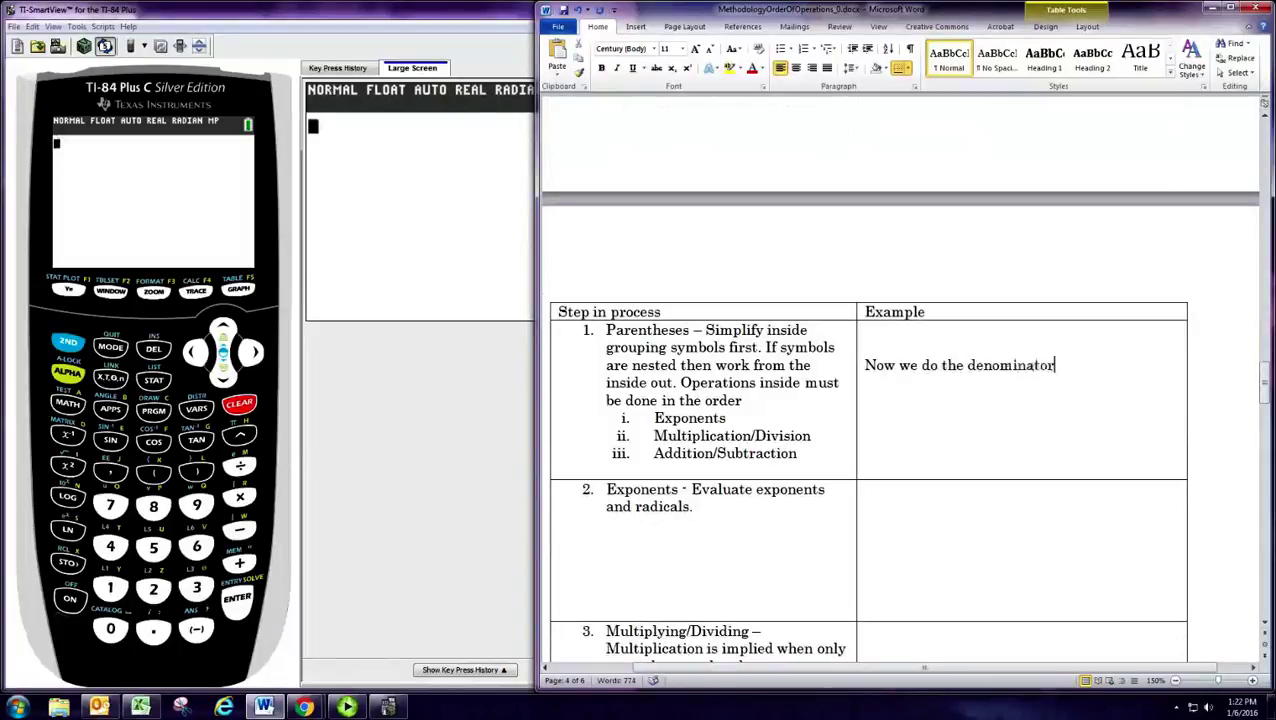
{"action": "key", "text": "Return"}
{"action": "key", "text": "ctrl+v"}
{"action": "scroll", "coordinate": [927, 420], "scroll_direction": "down", "scroll_amount": 2}
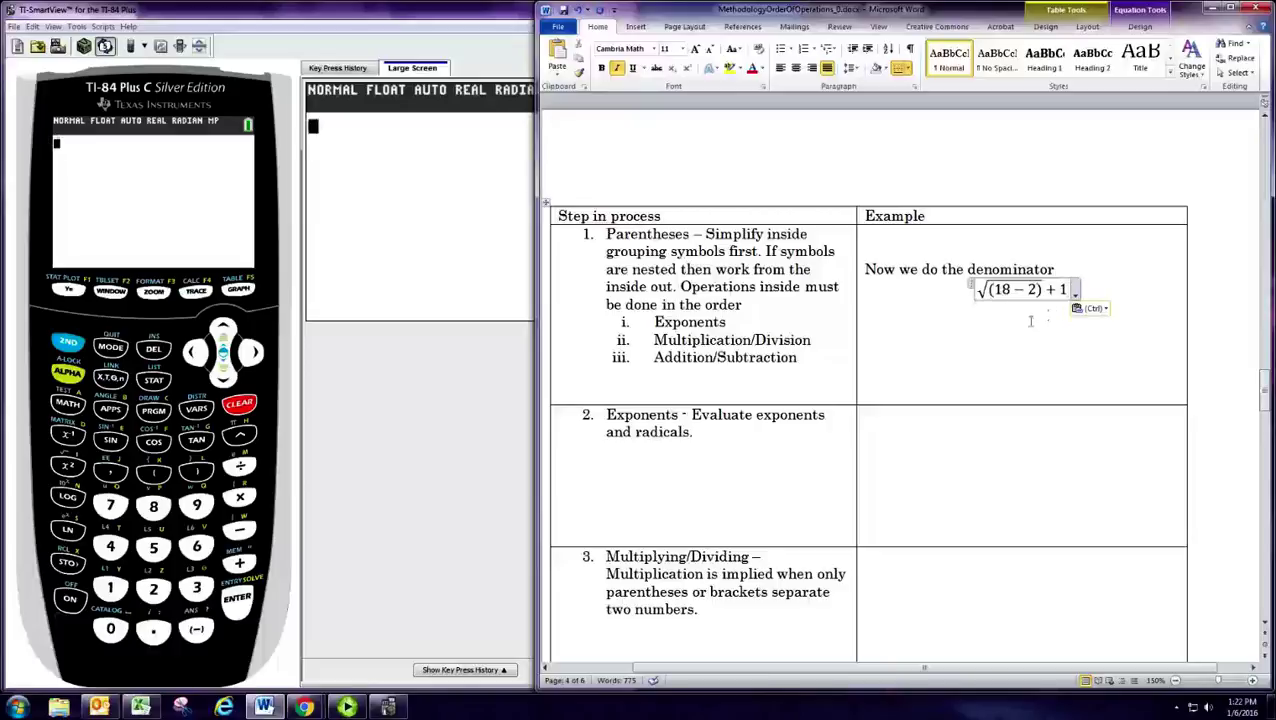
Add a line below reducing √(18 − 2) + 1 to √16 + 1
{"action": "left_click", "coordinate": [970, 288]}
{"action": "key", "text": "ctrl+c"}
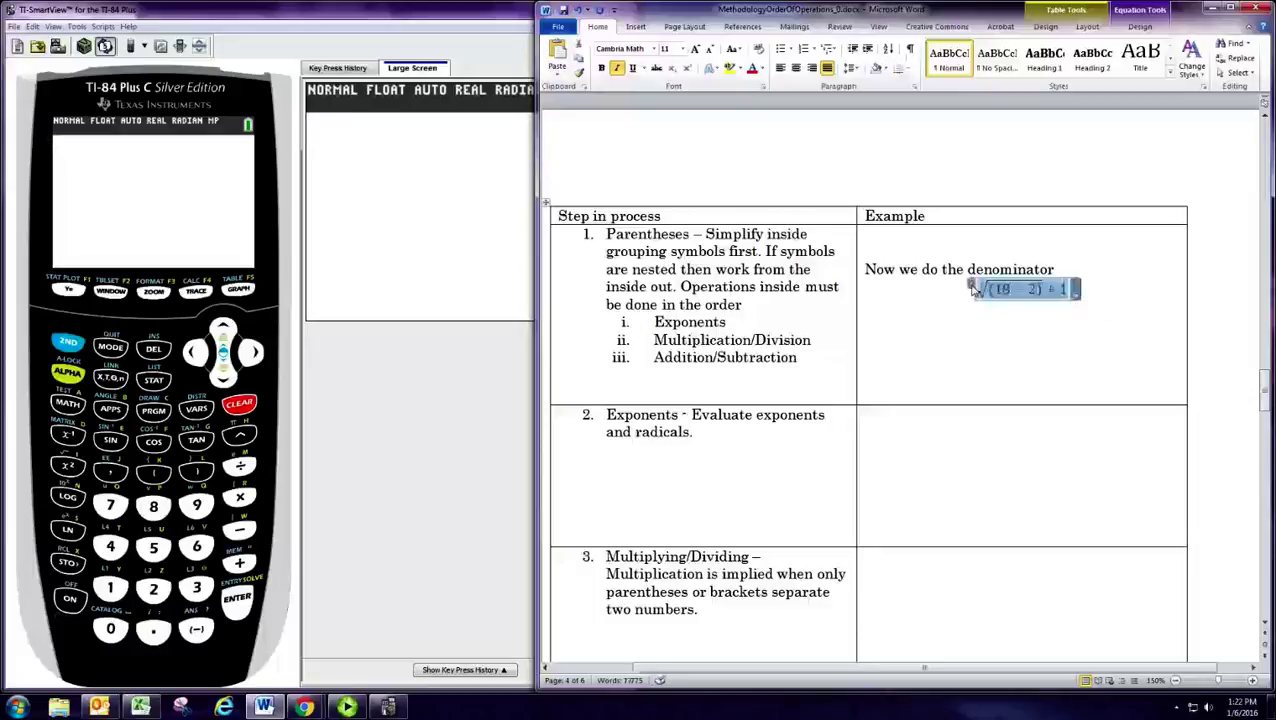
{"action": "left_click", "coordinate": [1032, 337]}
{"action": "key", "text": "ctrl+v"}
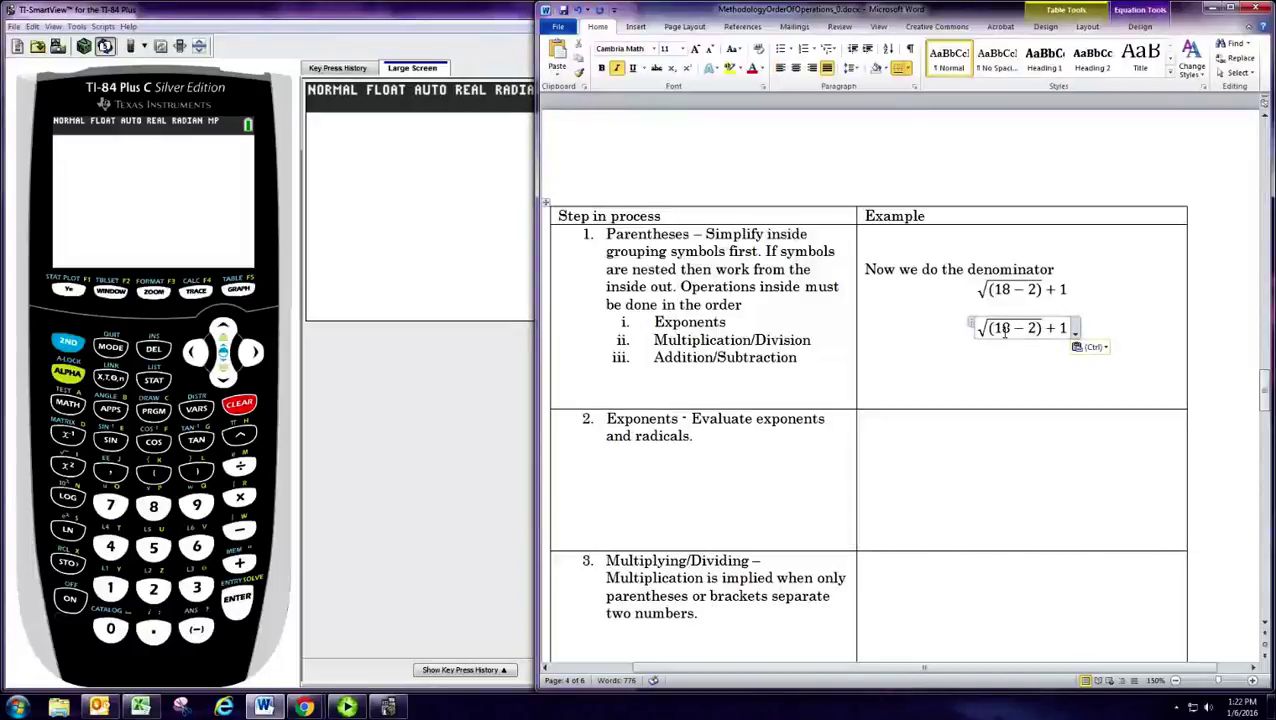
{"action": "left_click_drag", "start_coordinate": [988, 330], "coordinate": [1042, 335]}
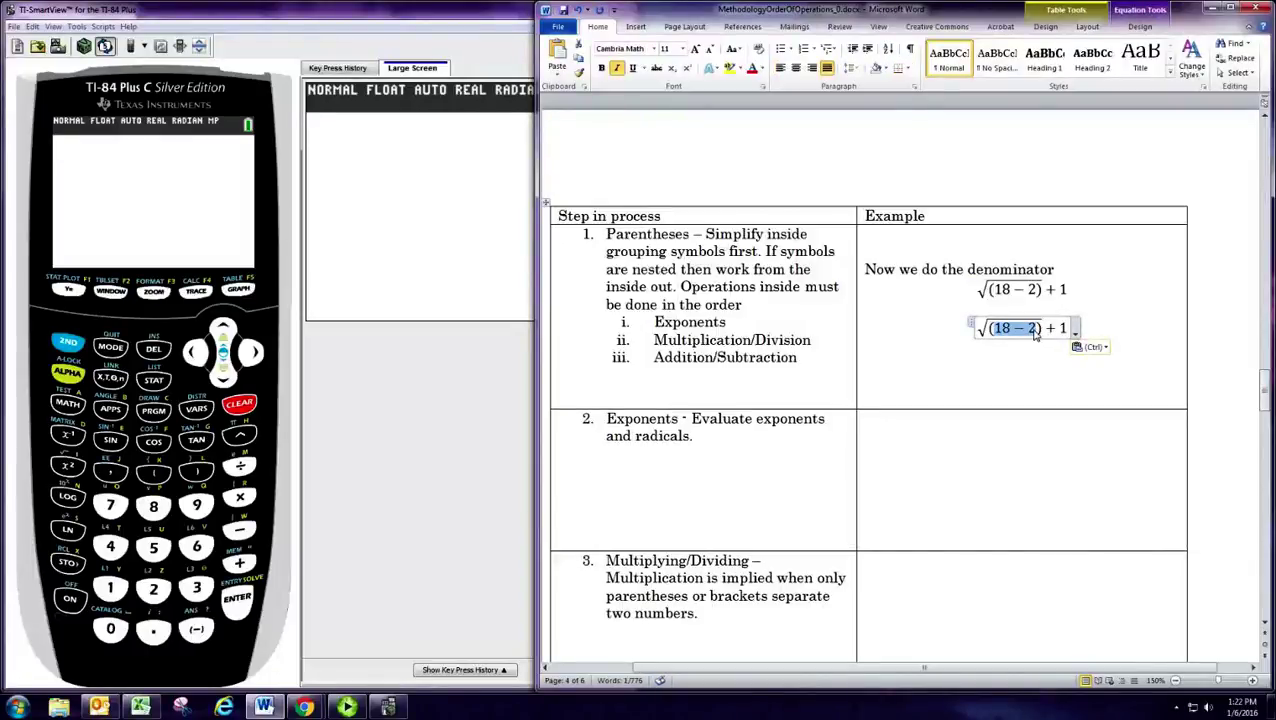
{"action": "type", "text": "16"}
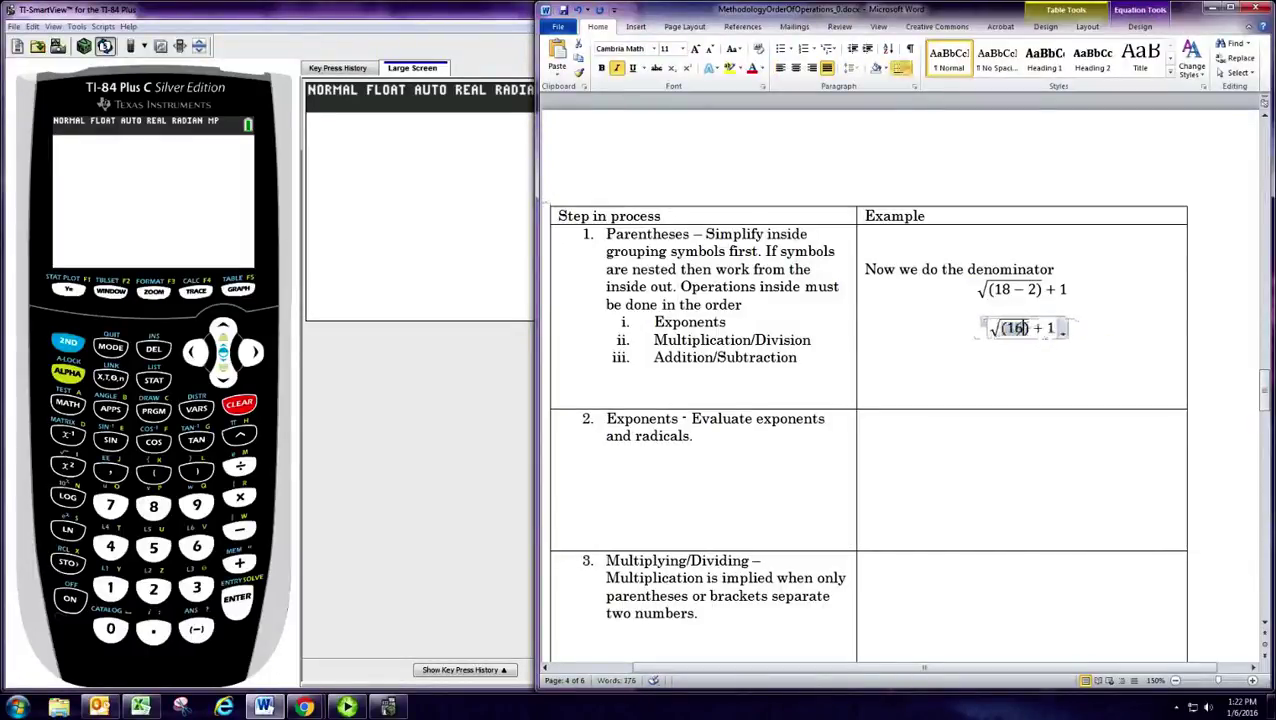
{"action": "key", "text": "Delete"}
{"action": "key", "text": "Left"}
{"action": "key", "text": "Left"}
{"action": "key", "text": "BackSpace"}
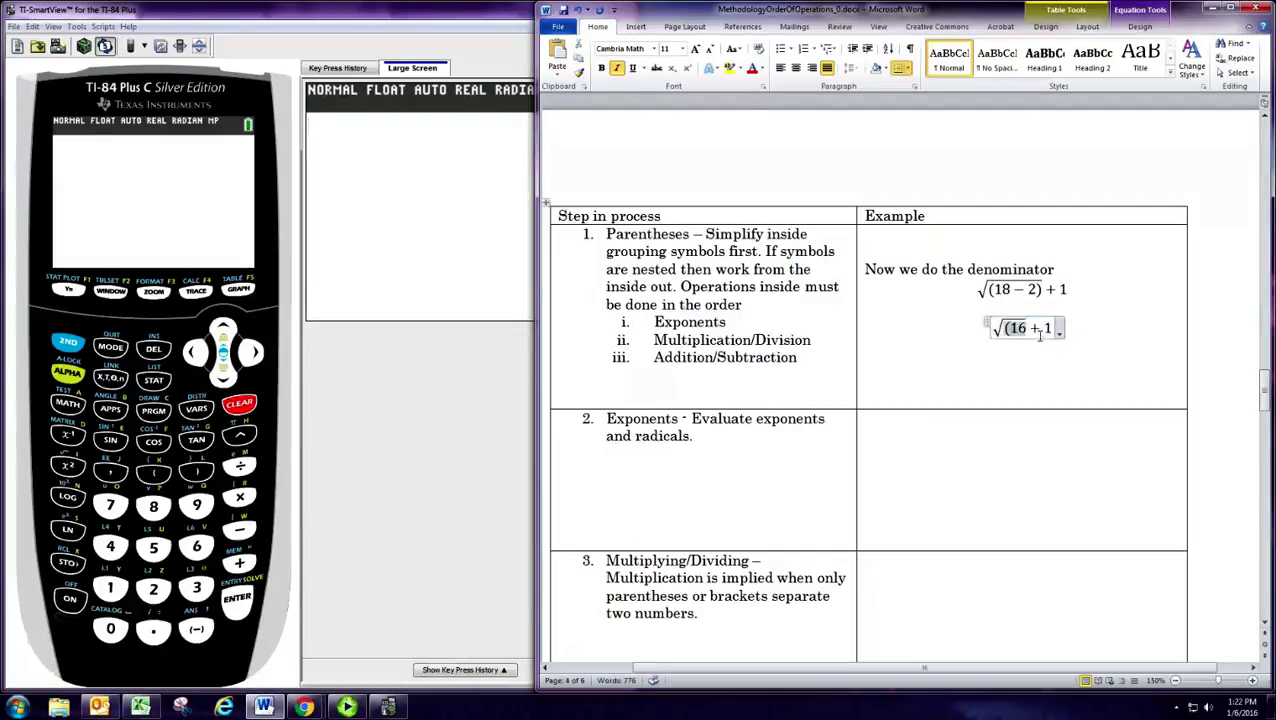
Copy the √16 + 1 equation for use in row 2's Example cell
{"action": "left_click", "coordinate": [982, 438]}
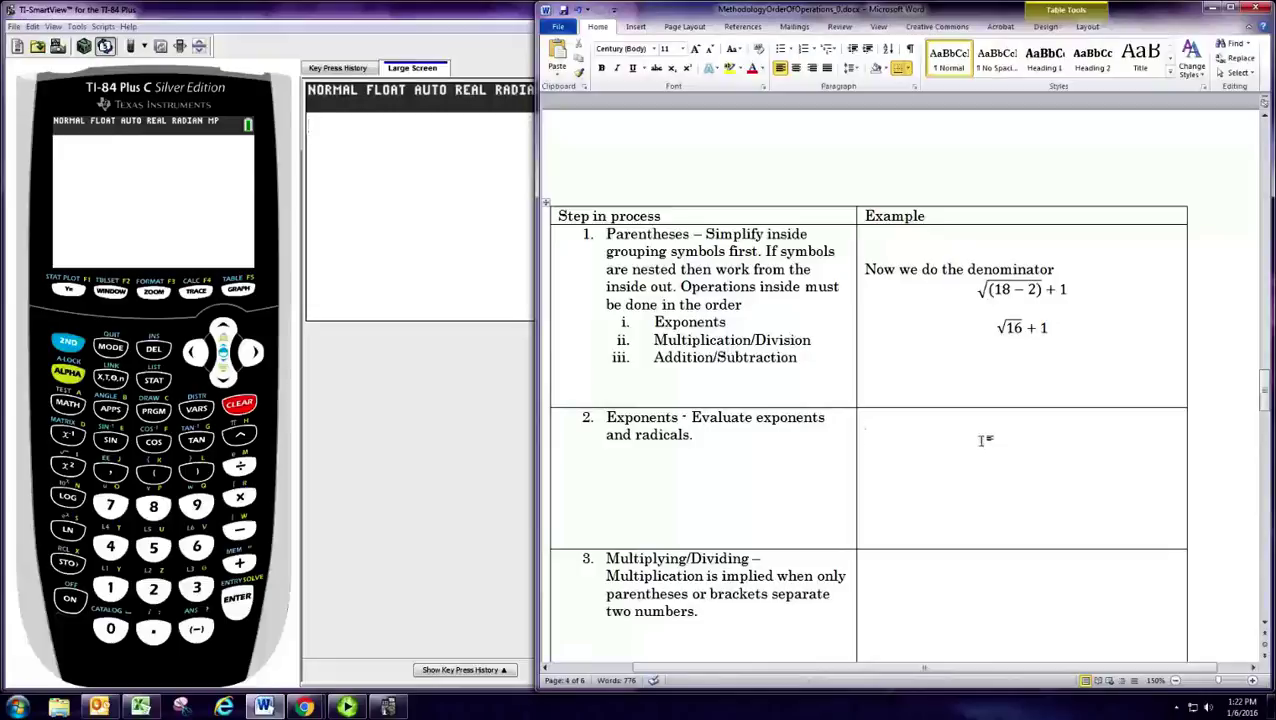
{"action": "left_click", "coordinate": [1001, 331]}
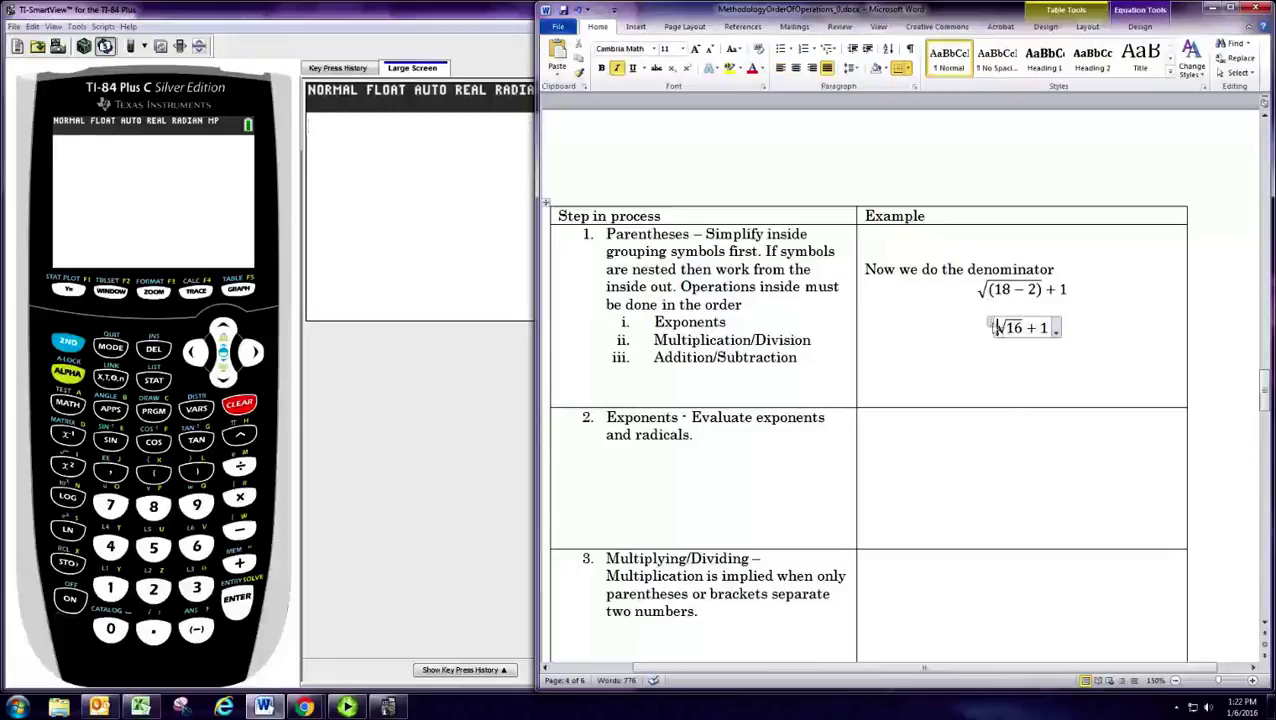
{"action": "left_click", "coordinate": [989, 327]}
{"action": "key", "text": "ctrl+c"}
{"action": "left_click", "coordinate": [1003, 436]}
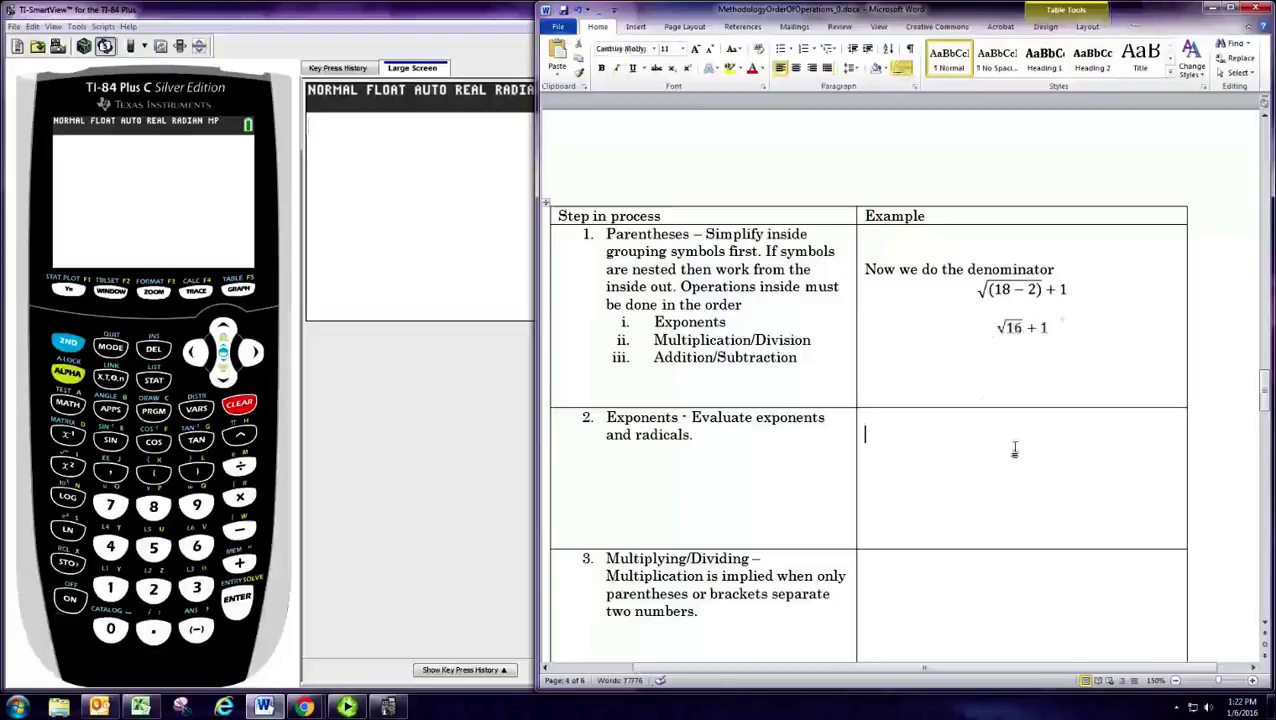
Paste the equation into row 2 and replace √16 with 4, giving 4 + 1
{"action": "key", "text": "ctrl+v"}
{"action": "left_click_drag", "start_coordinate": [997, 436], "coordinate": [1025, 438]}
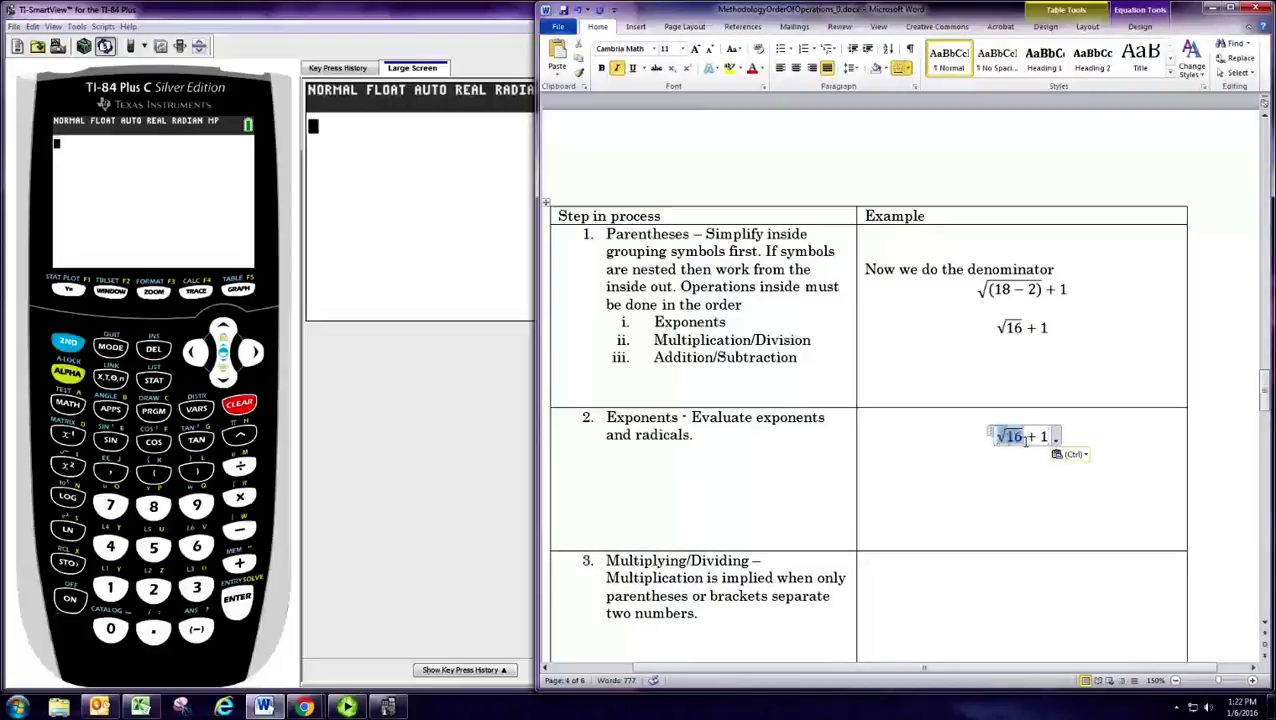
{"action": "type", "text": "4"}
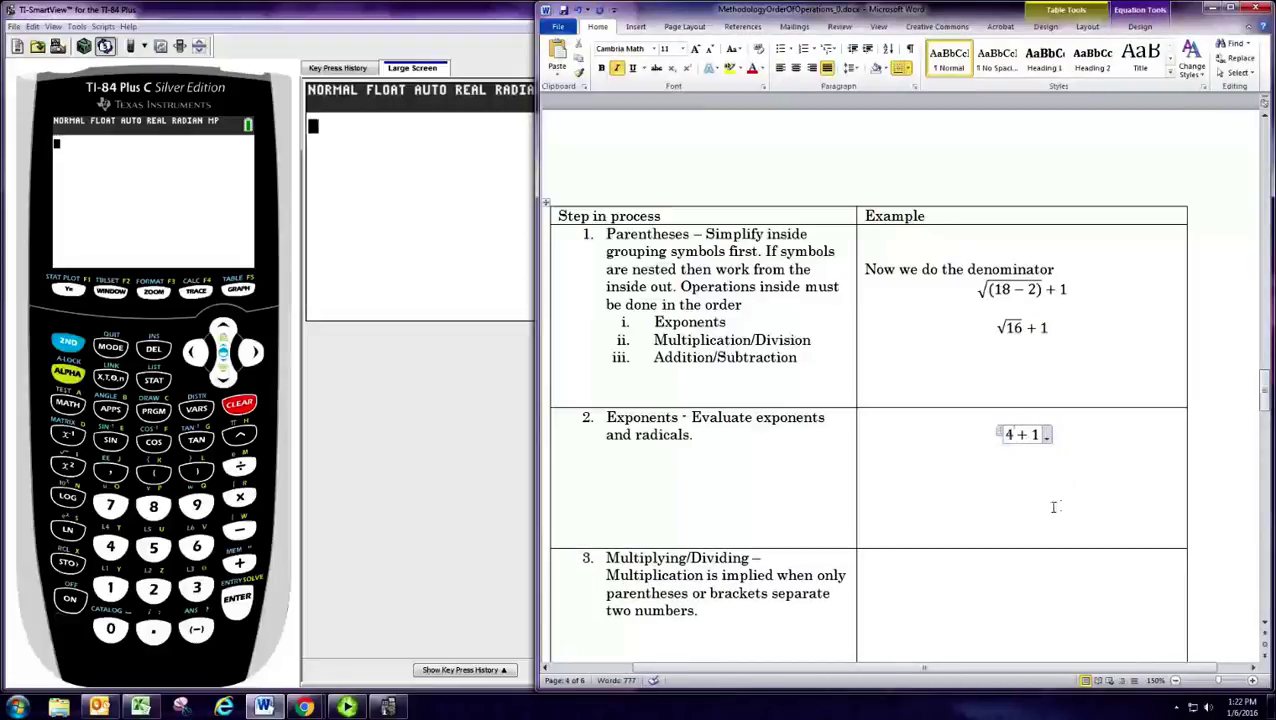
{"action": "scroll", "coordinate": [1055, 505], "scroll_direction": "down", "scroll_amount": 3}
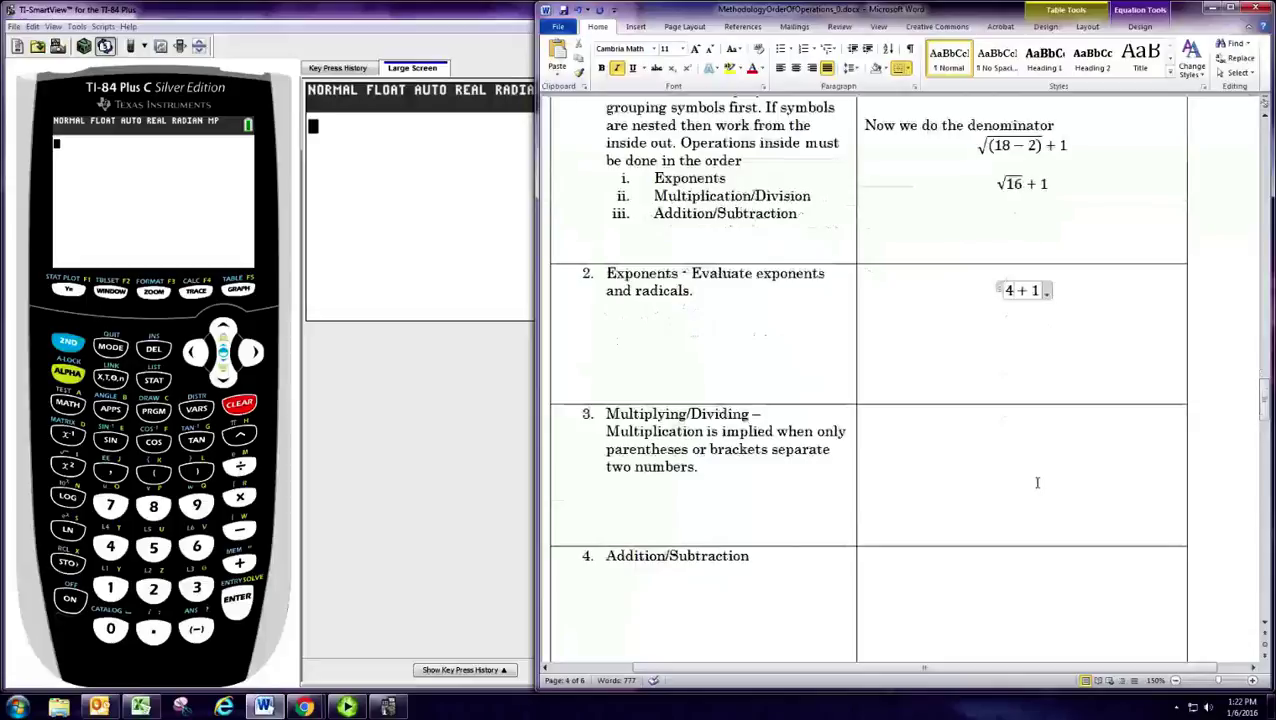
{"action": "scroll", "coordinate": [1037, 483], "scroll_direction": "down", "scroll_amount": 1}
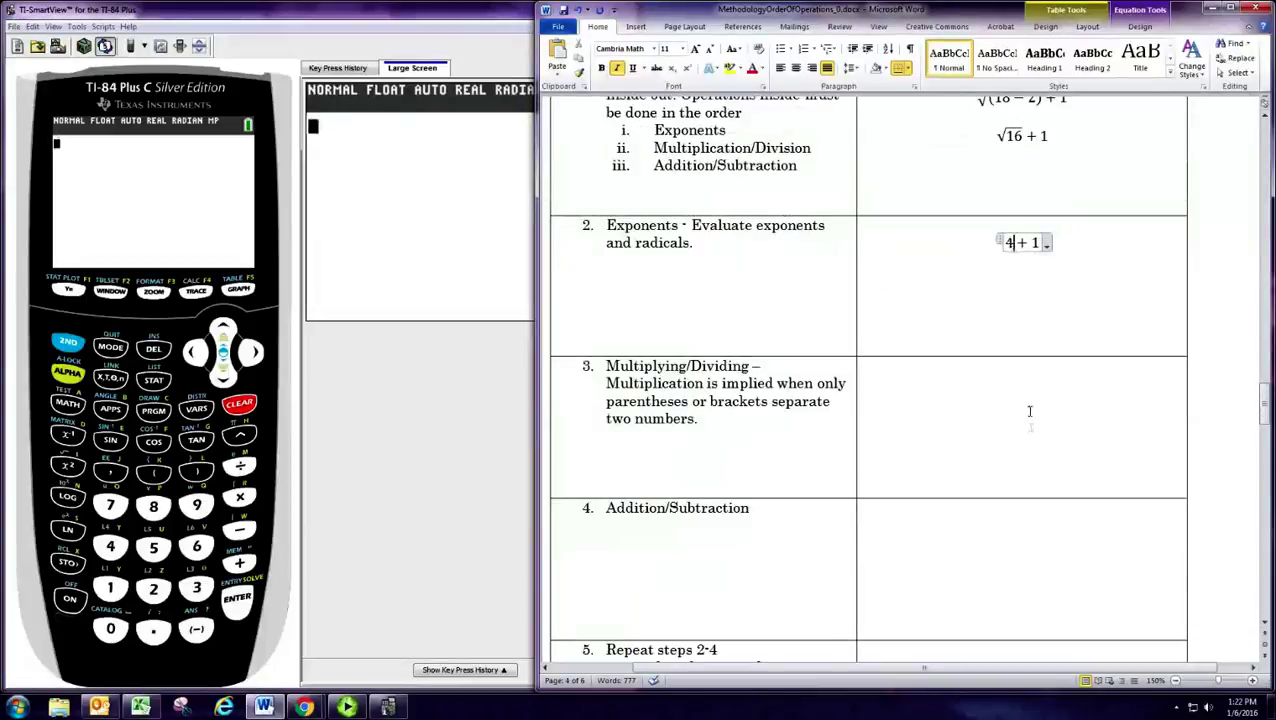
Type 'none' in row 3's Example cell
{"action": "left_click", "coordinate": [1010, 414]}
{"action": "type", "text": "none"}
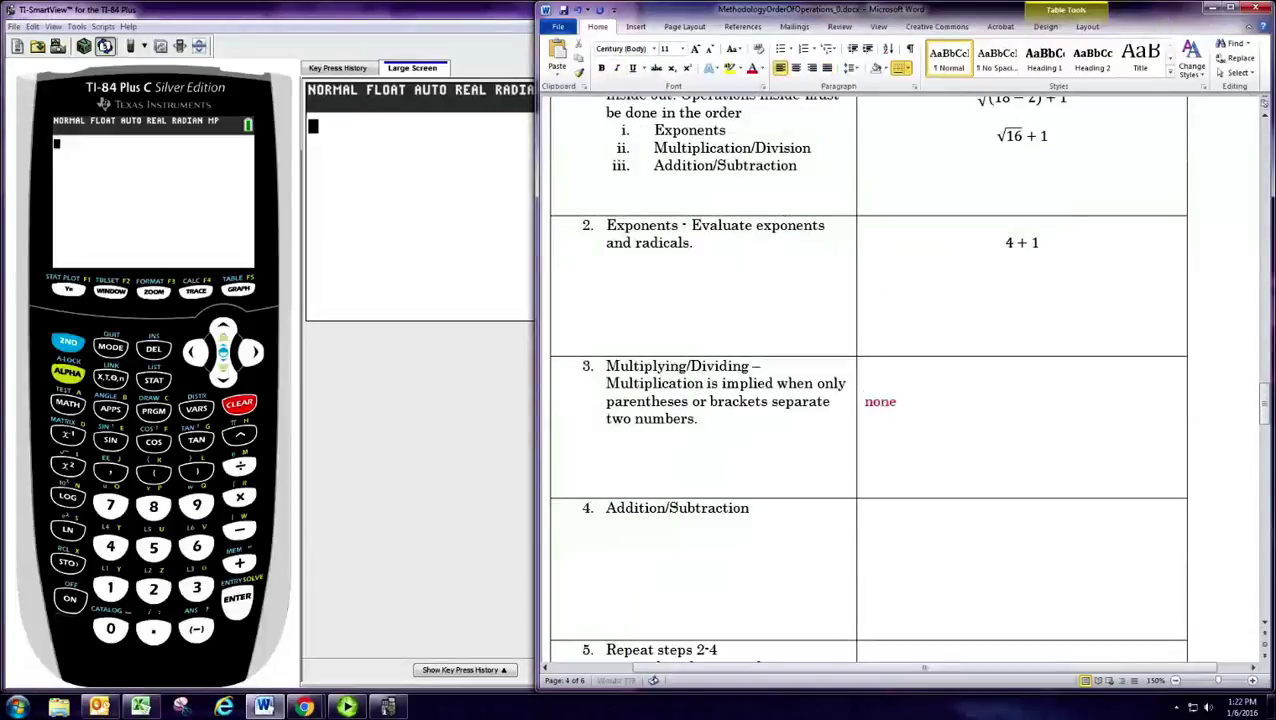
{"action": "scroll", "coordinate": [1035, 512], "scroll_direction": "down", "scroll_amount": 1}
Write 'The denominator is 5' in row 4's Example cell
{"action": "left_click", "coordinate": [965, 478]}
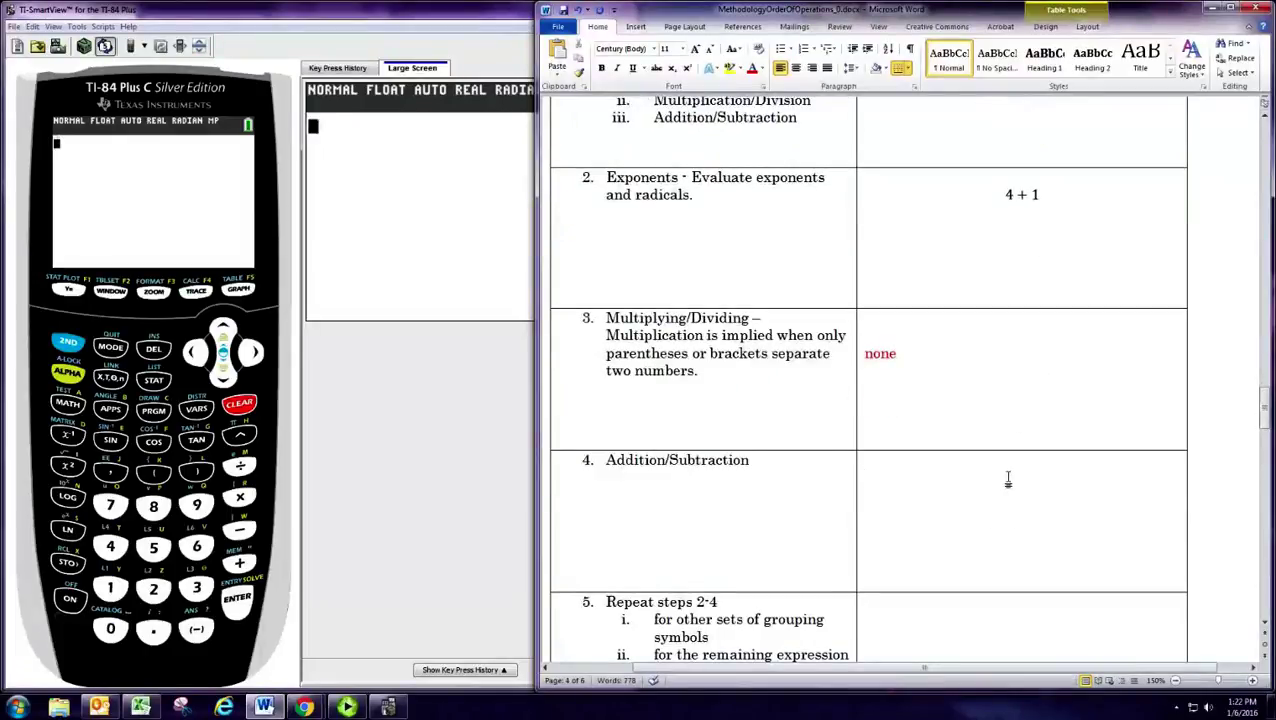
{"action": "type", "text": "5"}
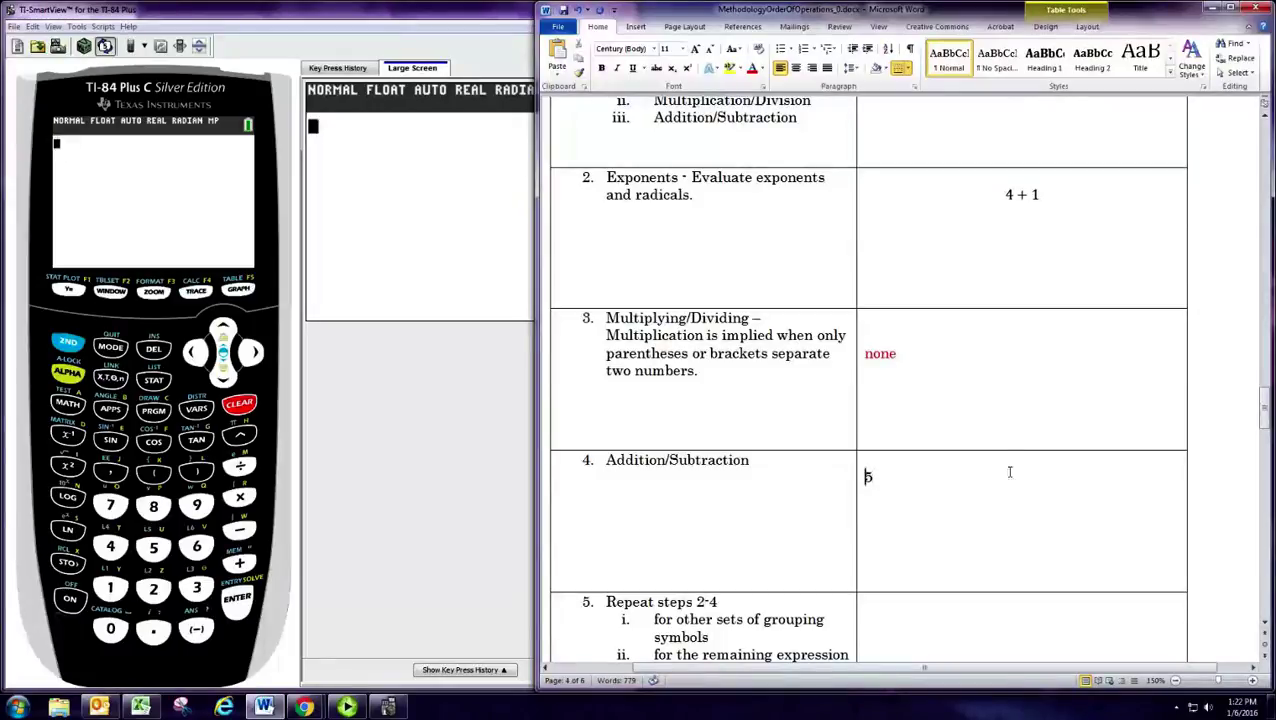
{"action": "type", "text": "The denomin"}
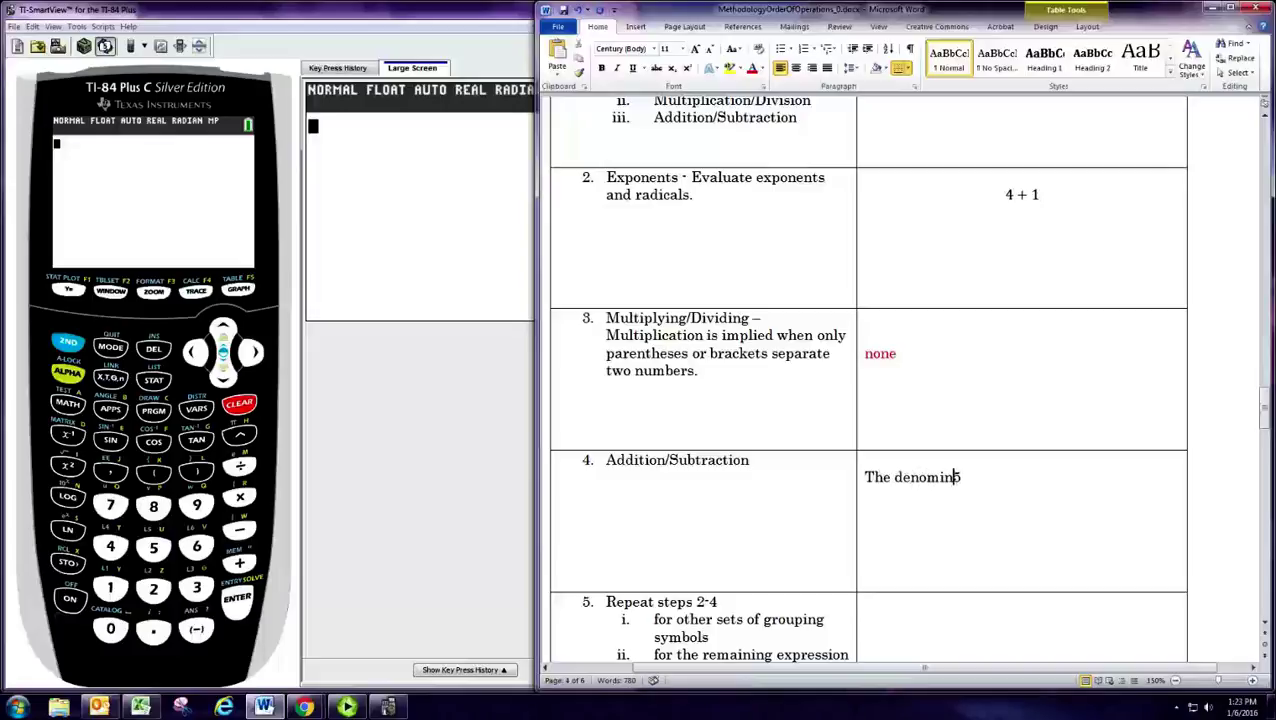
{"action": "type", "text": "ator is"}
{"action": "scroll", "coordinate": [1011, 491], "scroll_direction": "down", "scroll_amount": 1}
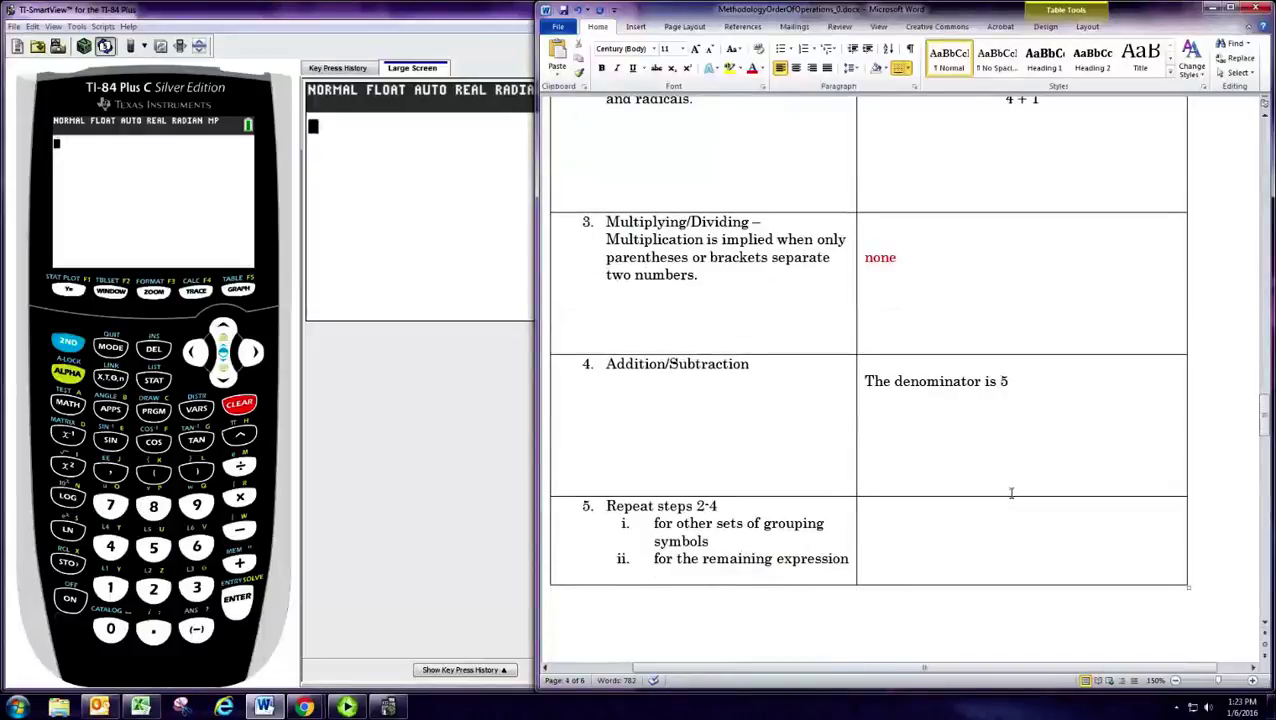
{"action": "scroll", "coordinate": [1011, 492], "scroll_direction": "down", "scroll_amount": 2}
{"action": "scroll", "coordinate": [1010, 493], "scroll_direction": "up", "scroll_amount": 3}
{"action": "scroll", "coordinate": [1006, 495], "scroll_direction": "down", "scroll_amount": 1}
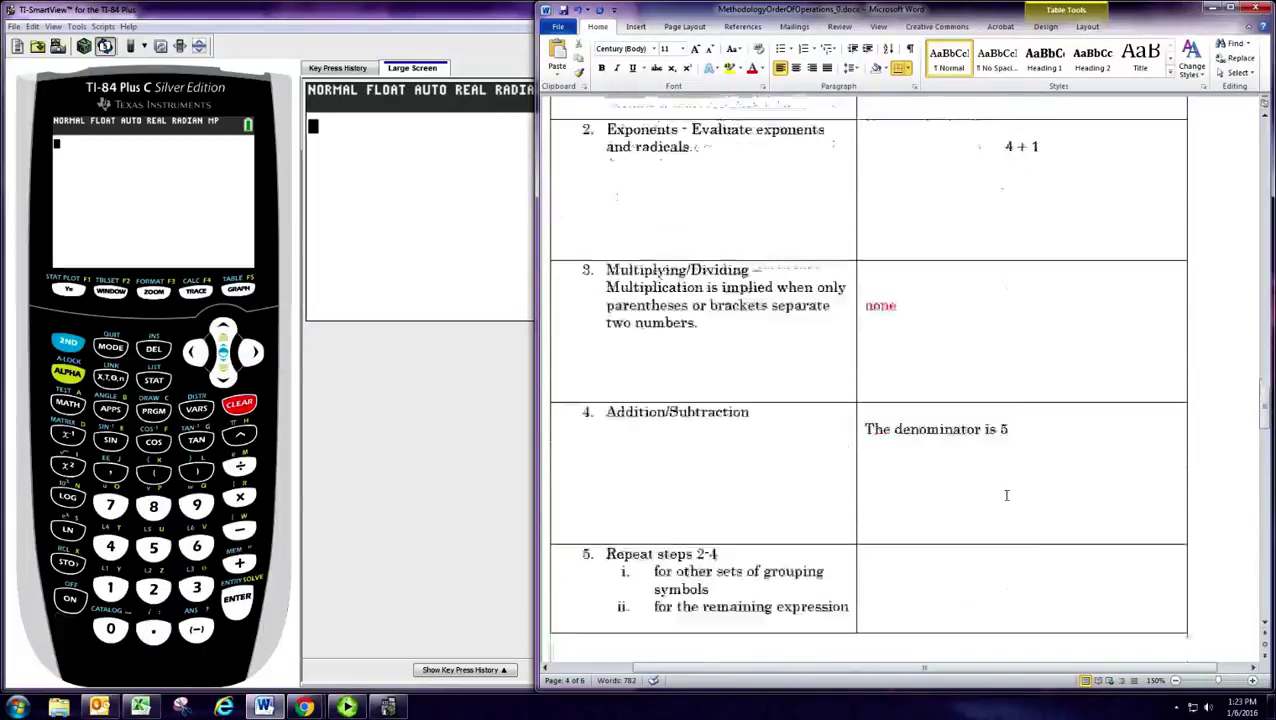
{"action": "scroll", "coordinate": [1006, 495], "scroll_direction": "down", "scroll_amount": 3}
Insert a fraction equation in the row-5 Example cell and enter 9 over 5
{"action": "left_click", "coordinate": [636, 26]}
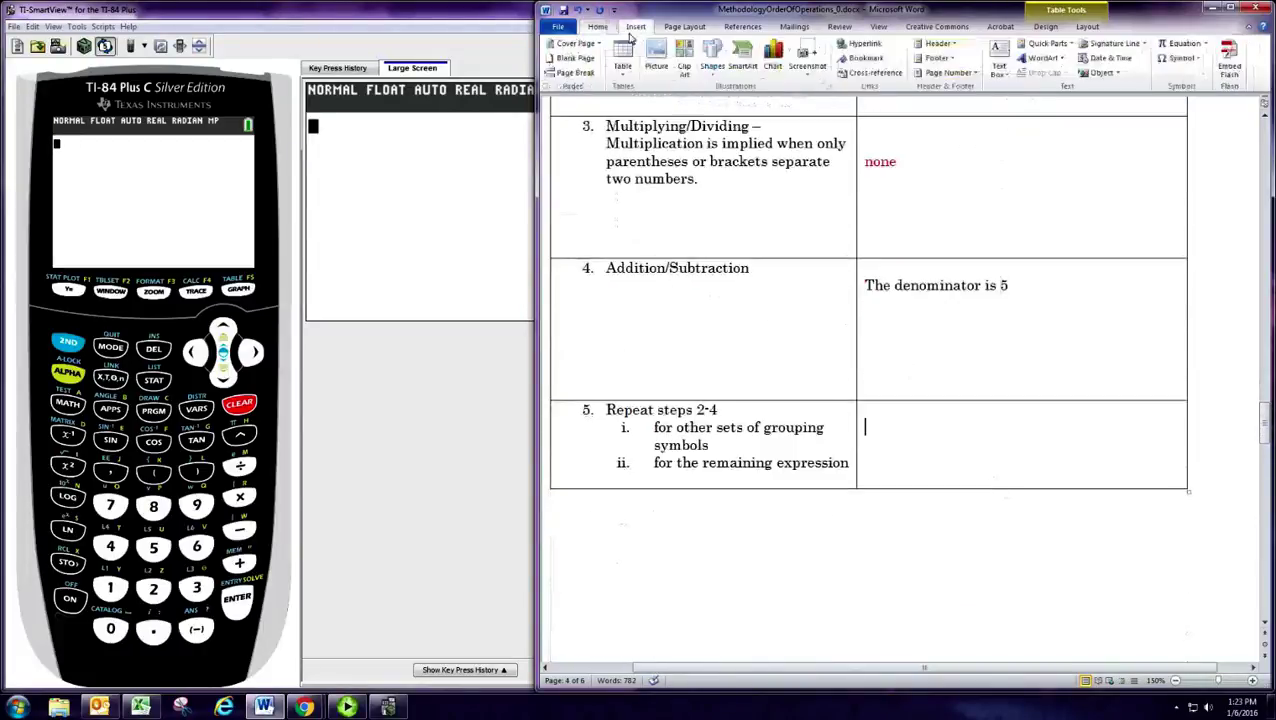
{"action": "left_click", "coordinate": [1178, 48]}
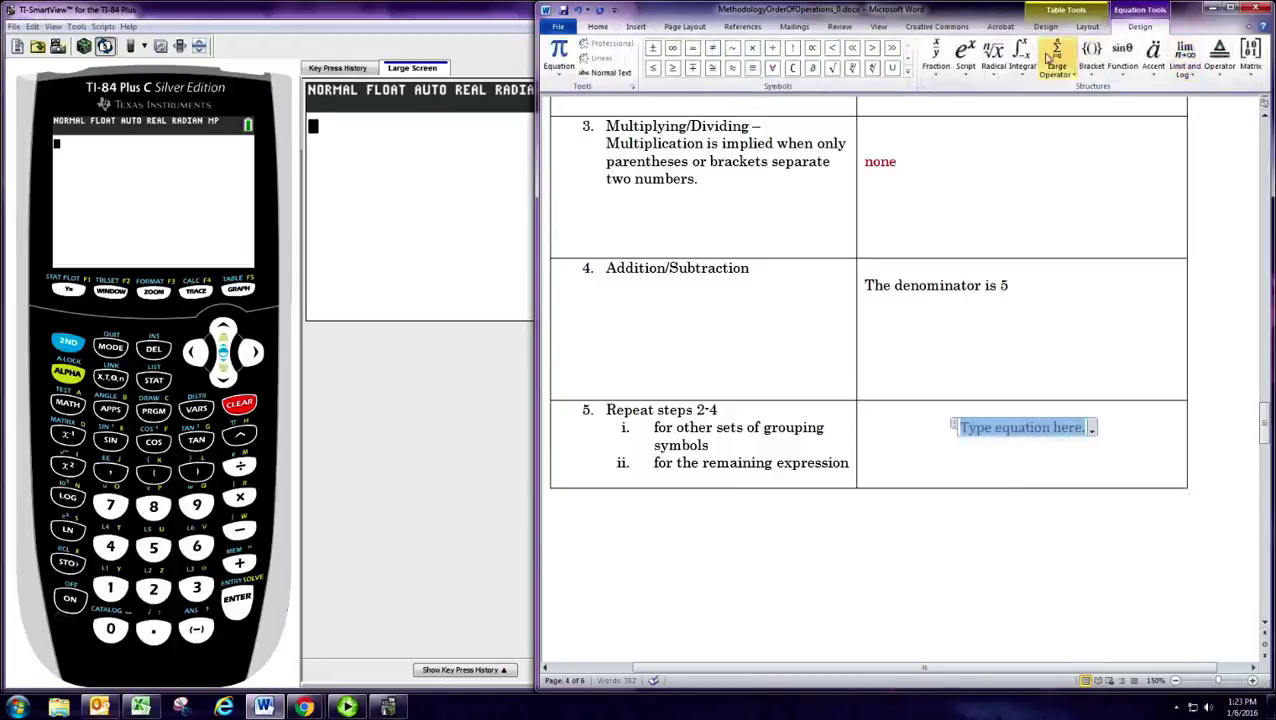
{"action": "left_click", "coordinate": [967, 60]}
{"action": "left_click", "coordinate": [946, 127]}
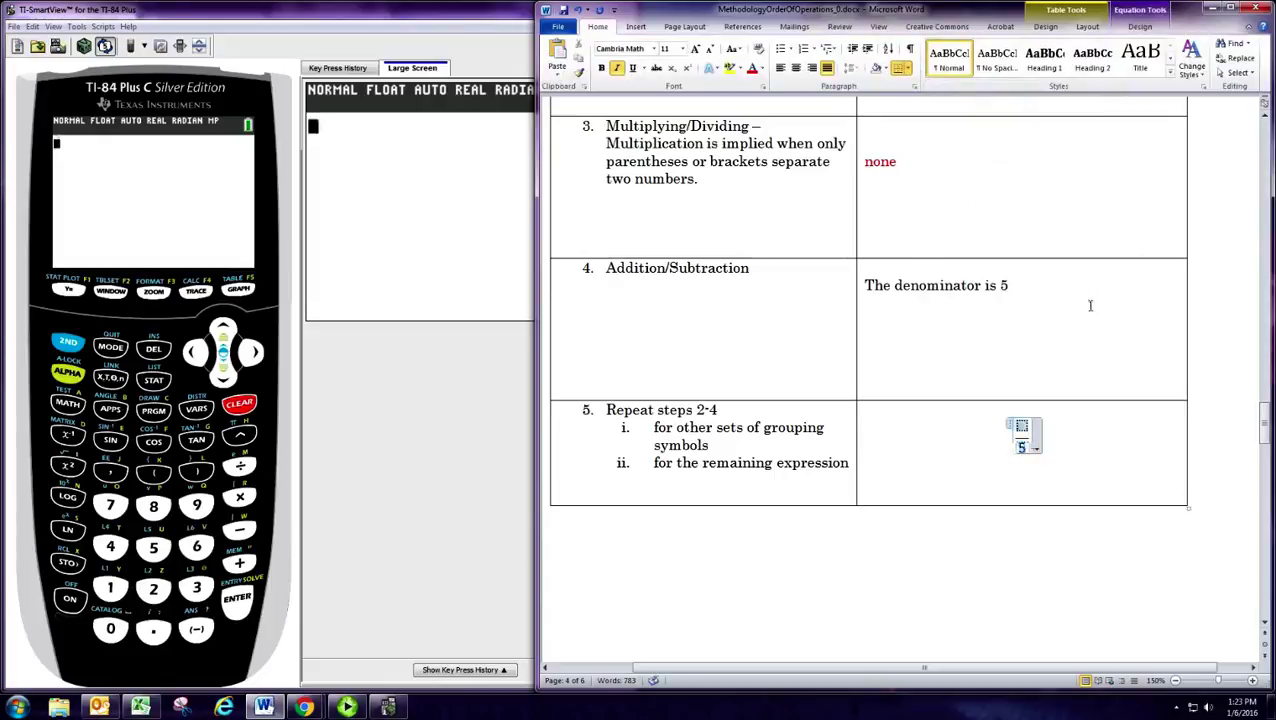
{"action": "scroll", "coordinate": [1090, 305], "scroll_direction": "up", "scroll_amount": 10}
{"action": "scroll", "coordinate": [1033, 283], "scroll_direction": "up", "scroll_amount": 3}
{"action": "scroll", "coordinate": [1040, 281], "scroll_direction": "down", "scroll_amount": 15}
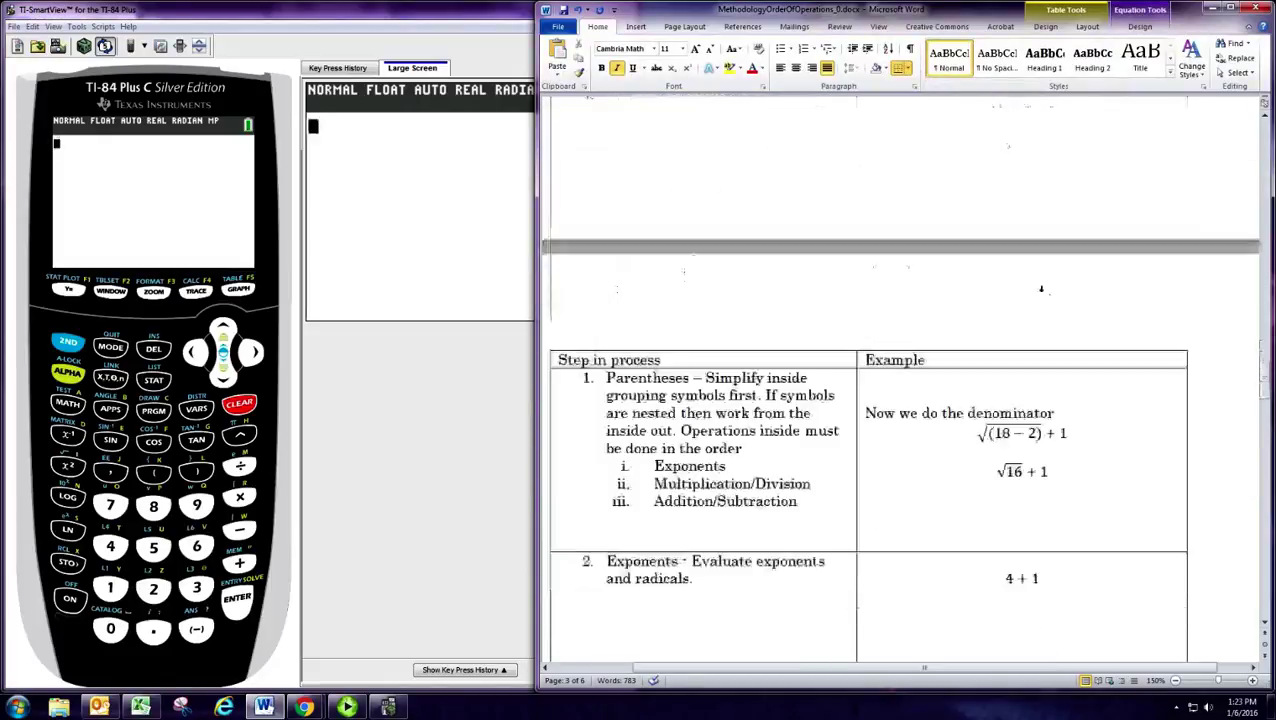
{"action": "type", "text": "9"}
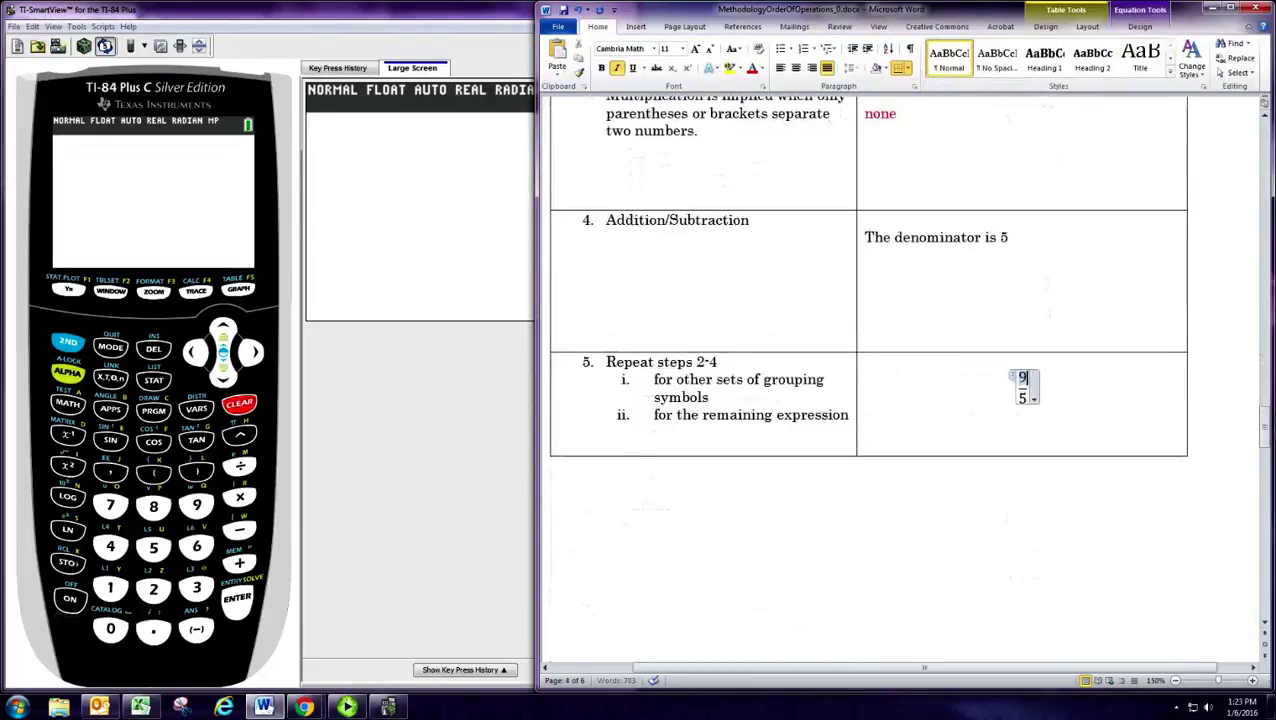